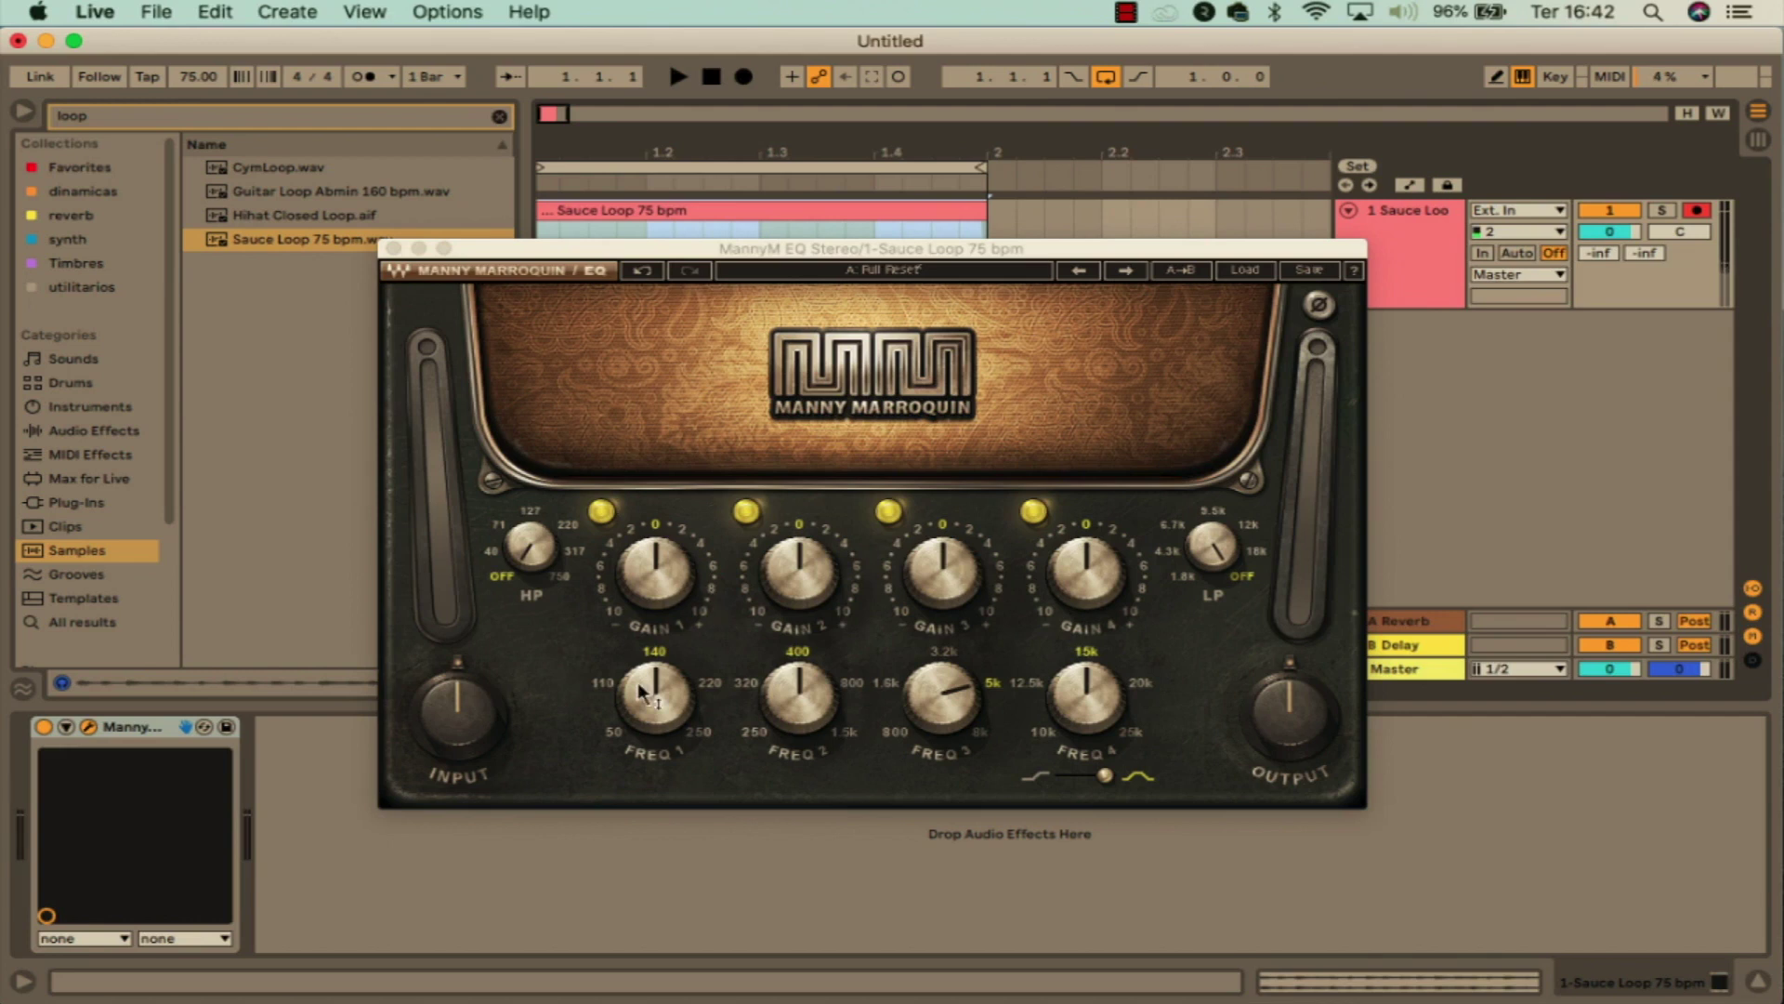
Try out the EQ's input and output level knobs and its high-pass and low-pass filters, leaving both filters off
mouse_move(637, 682)
mouse_move(1072, 708)
mouse_move(541, 559)
left_click(456, 716)
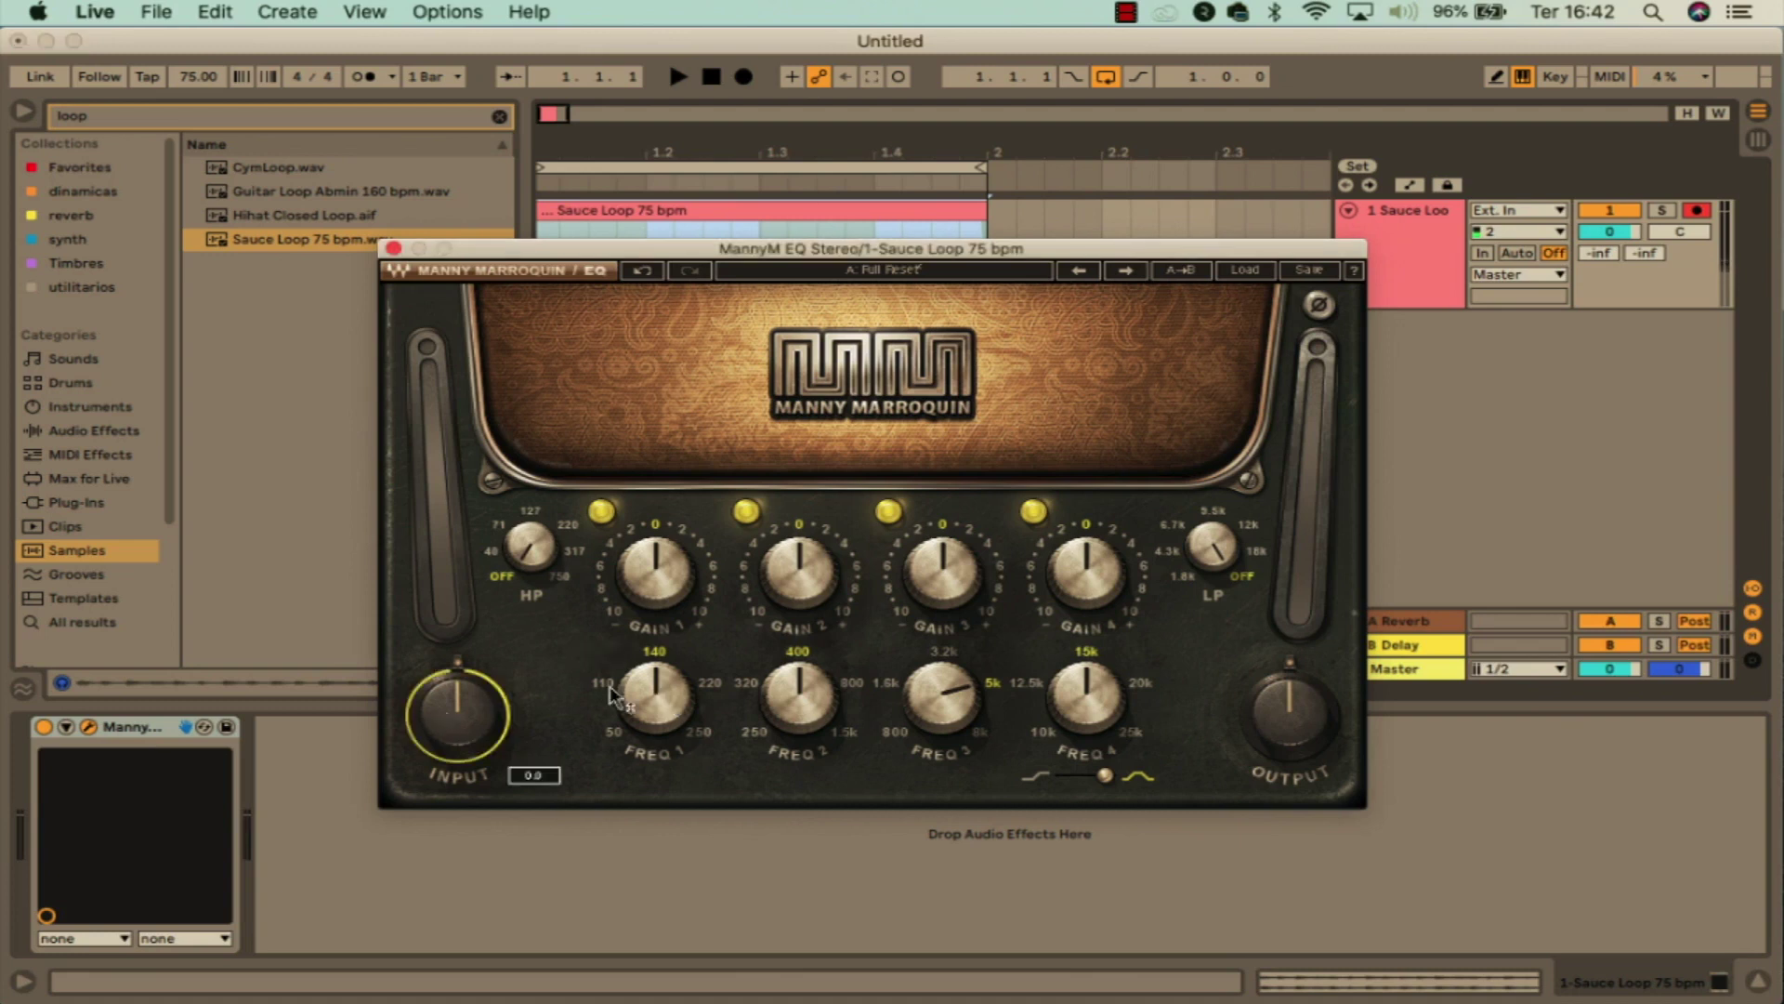
left_click(1287, 714)
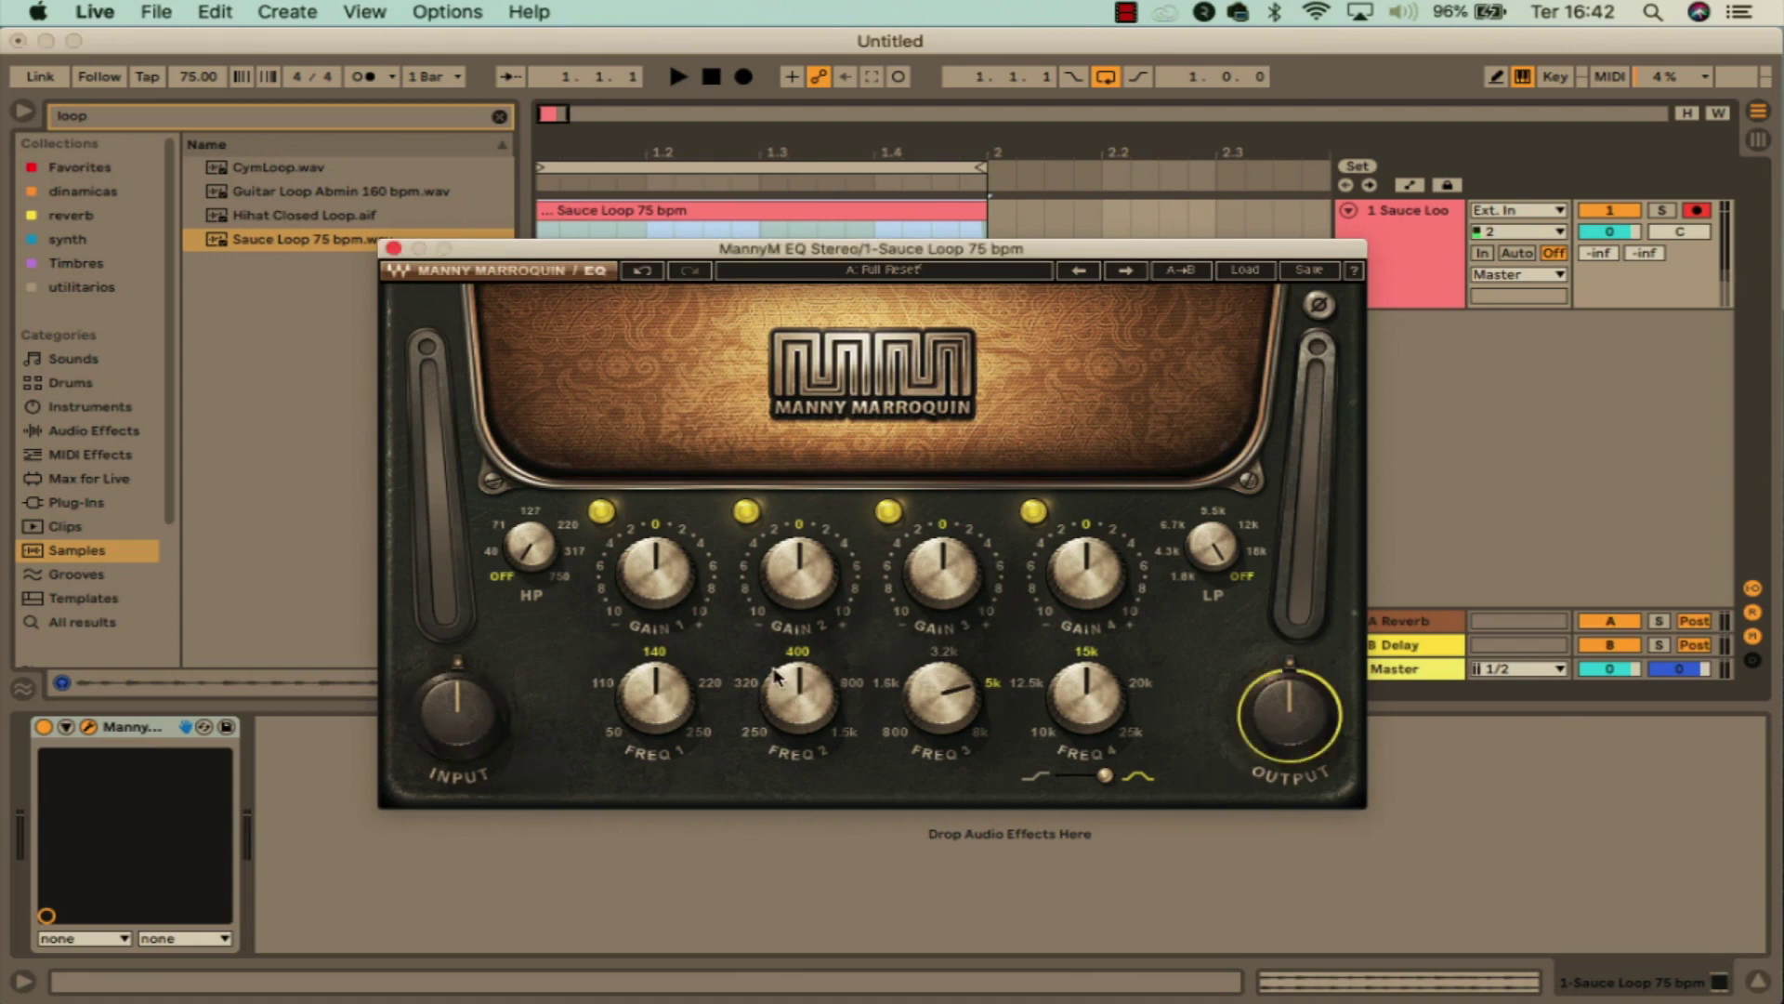
left_click(530, 546)
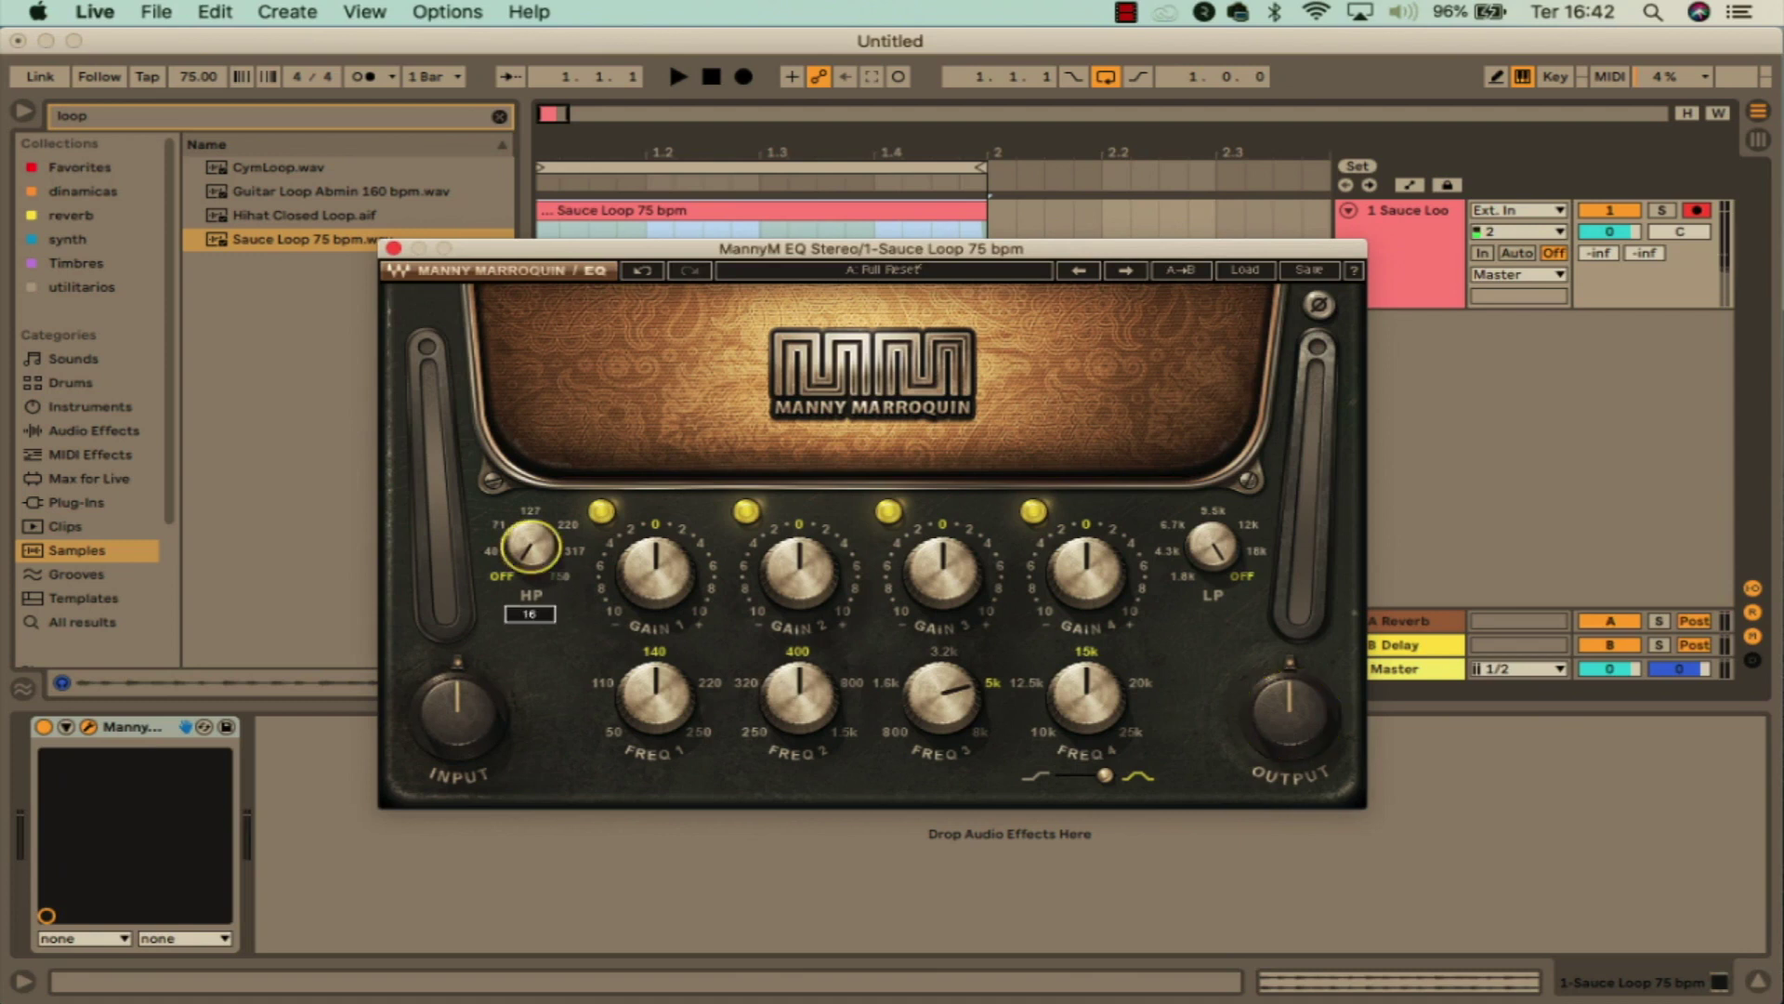
left_click(1213, 548)
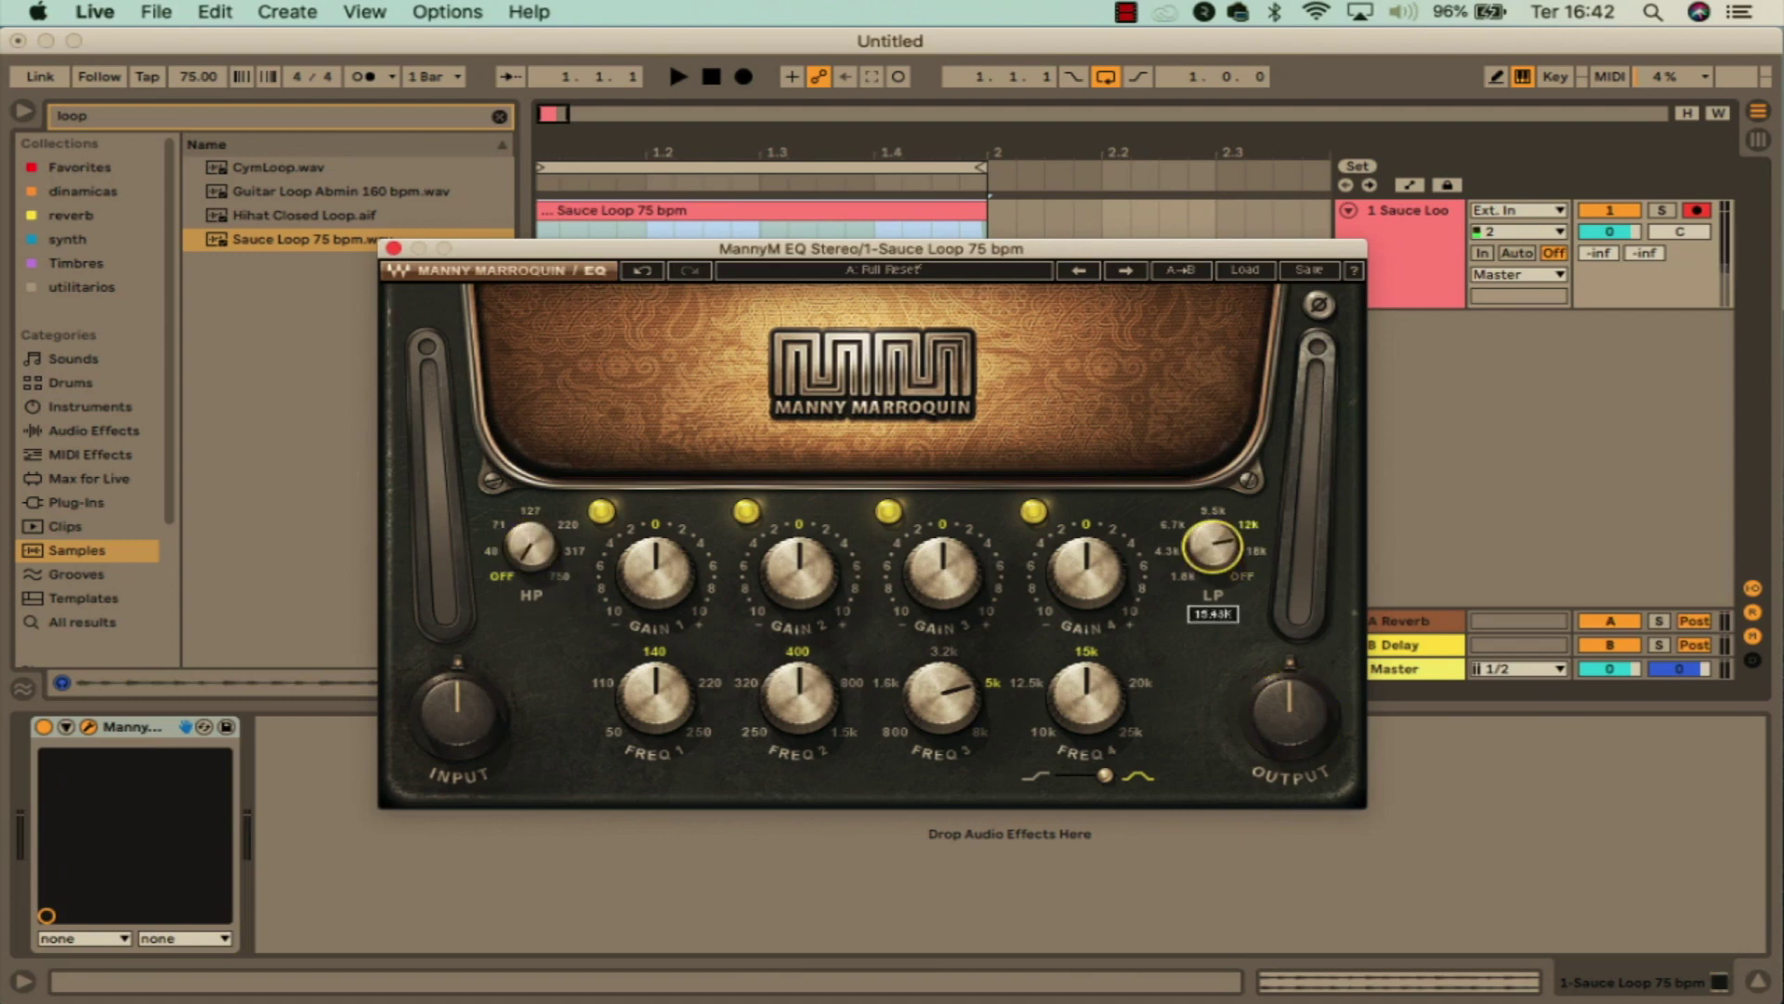
left_click(520, 553)
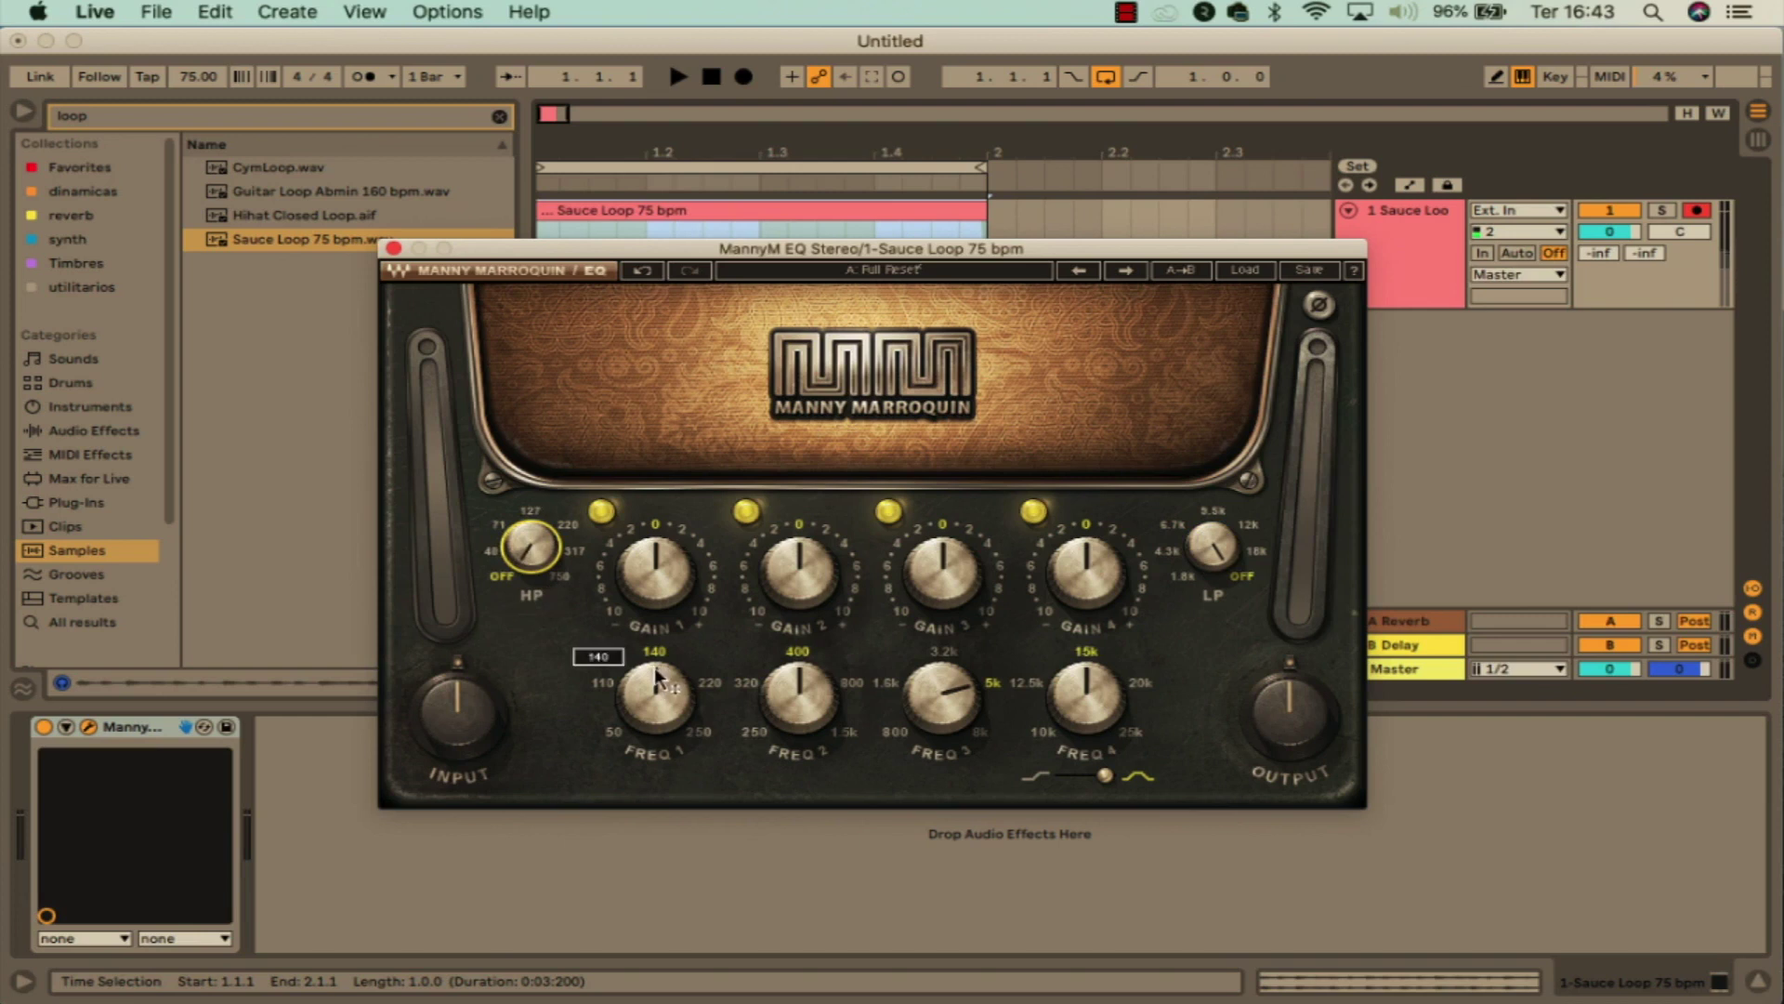
Raise Gain 1 and Gain 4 slightly, and lower Freq 1 to 50 and Freq 2 to 250
left_click_drag(667, 577, 667, 563)
left_click_drag(1098, 602, 1085, 581)
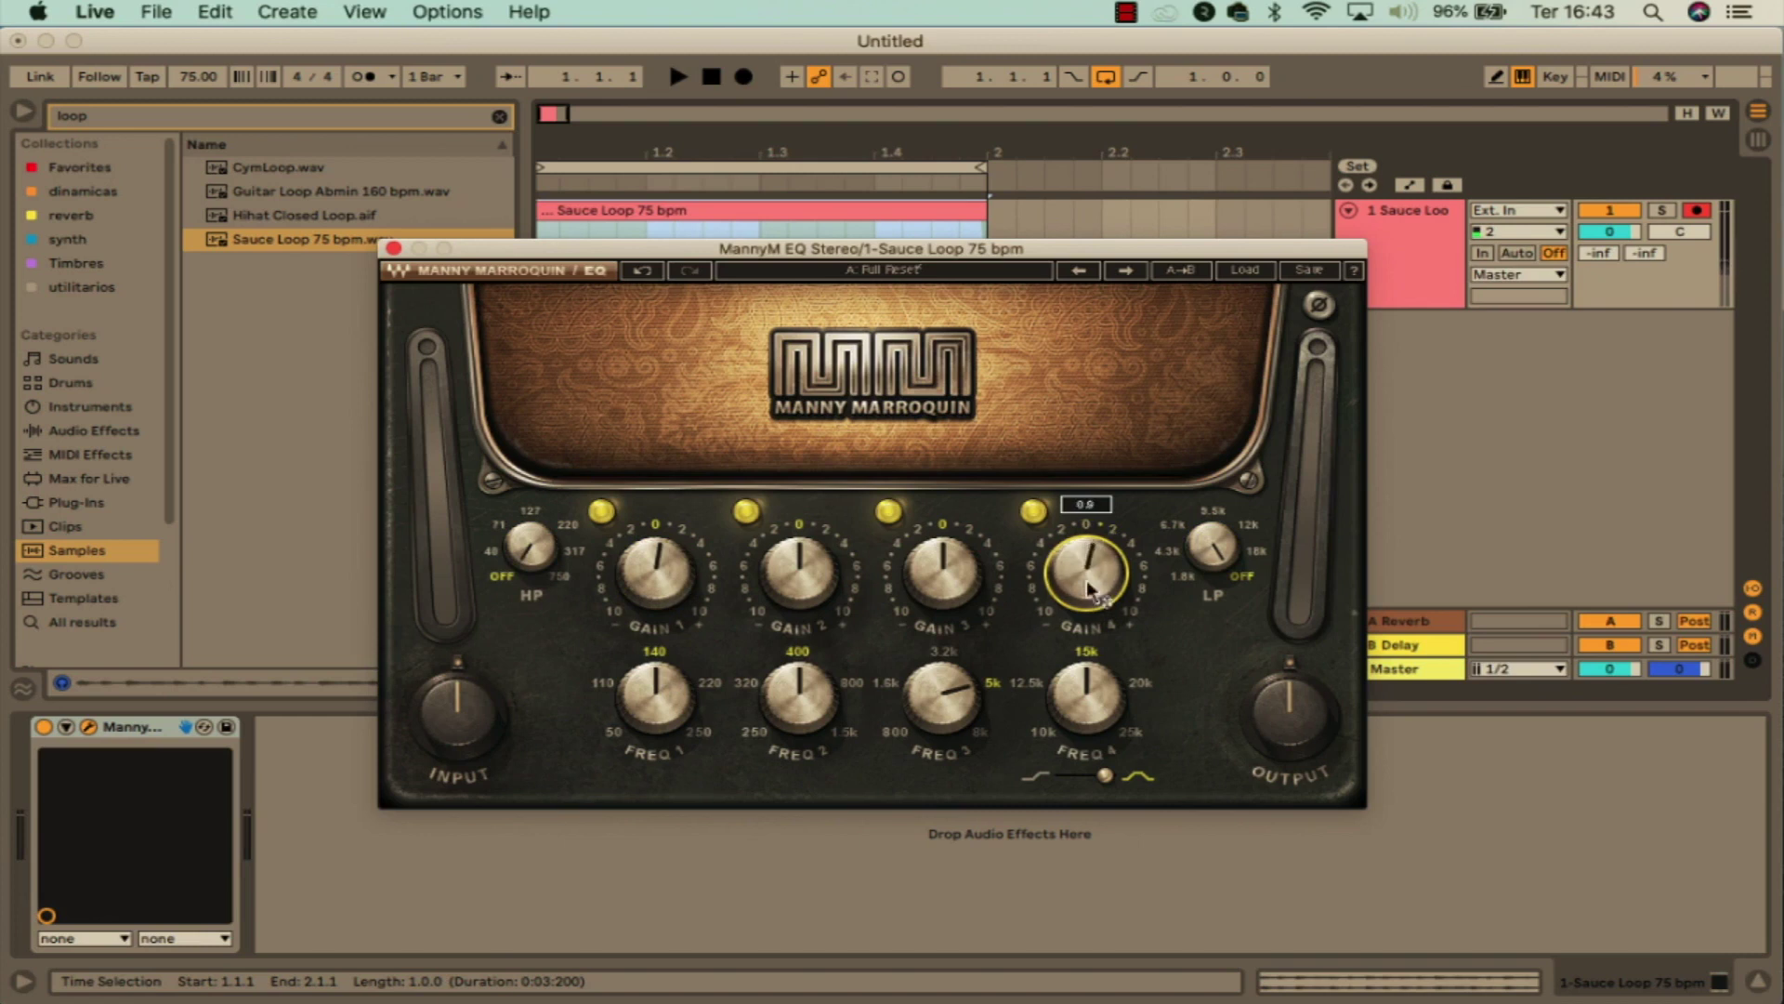
left_click_drag(655, 695, 655, 744)
left_click(755, 683)
left_click(762, 734)
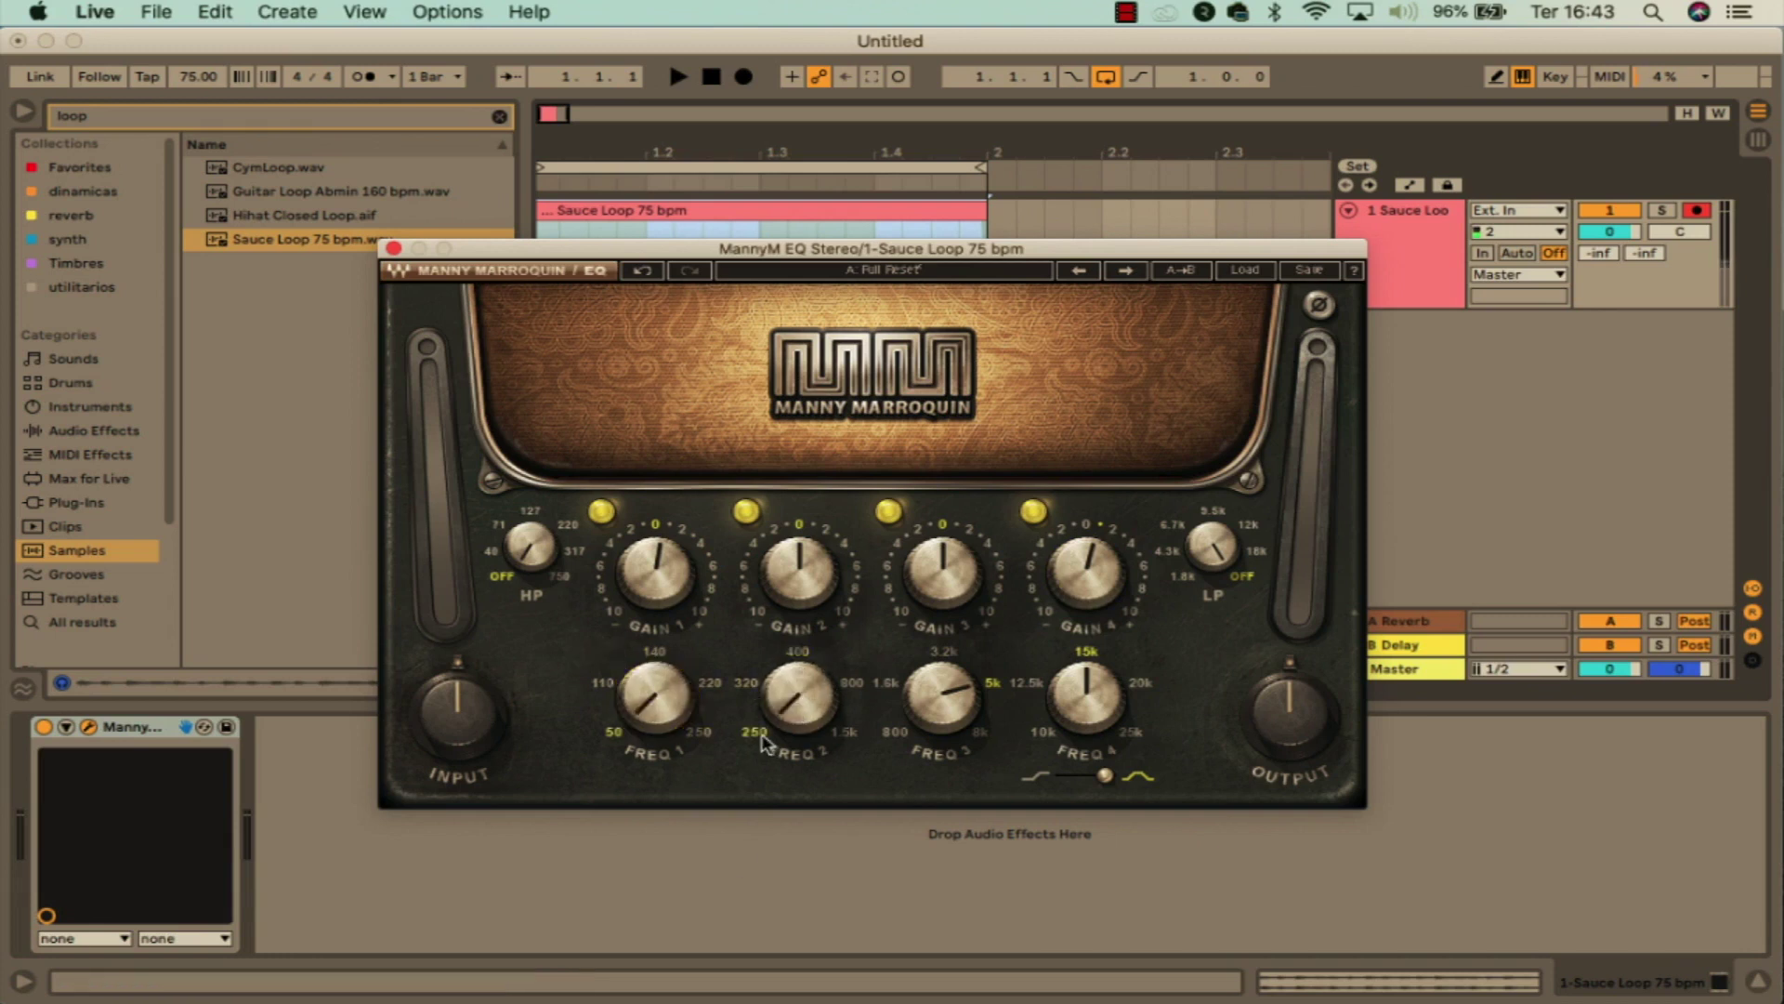
Set Freq 2 to 800 and Freq 3 to 8k, and switch band 4 to the shelf shape and back to bell
left_click(848, 732)
left_click(853, 681)
left_click_drag(941, 699, 978, 604)
left_click(1092, 791)
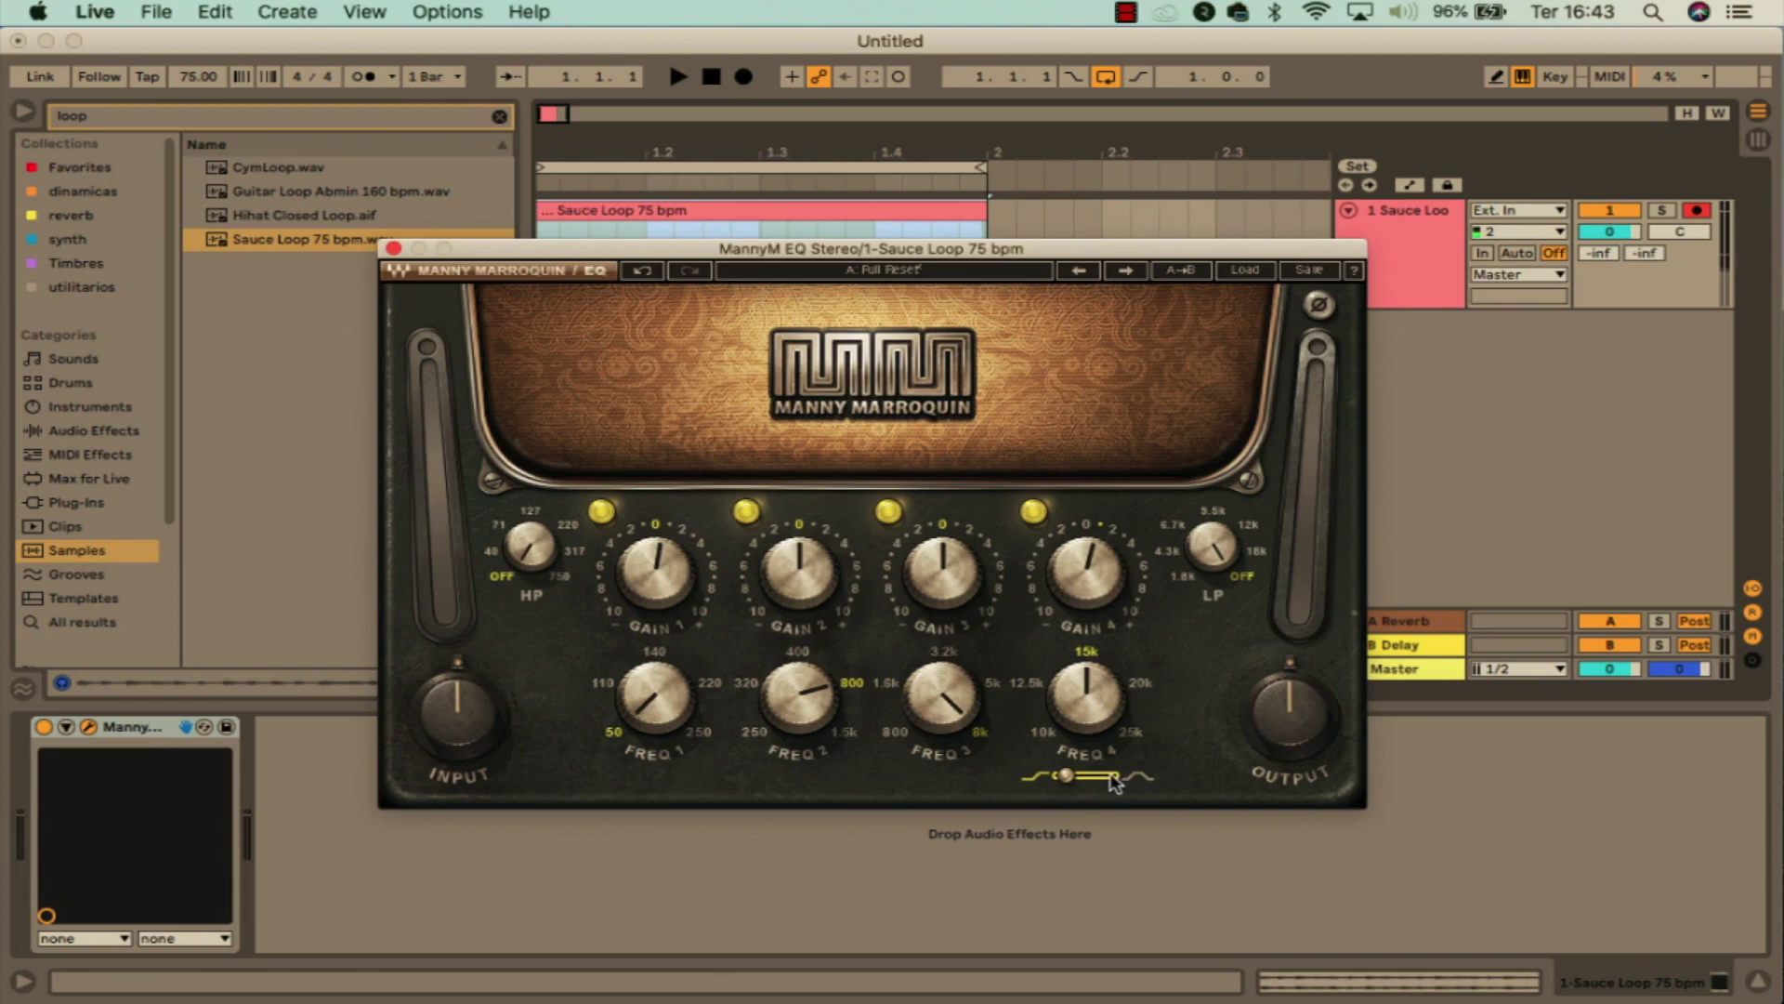
left_click(1061, 777)
Load the MM Bright Male Vocal factory preset in the EQ and start playback of the loop
left_click_drag(975, 253, 987, 282)
left_click(1252, 295)
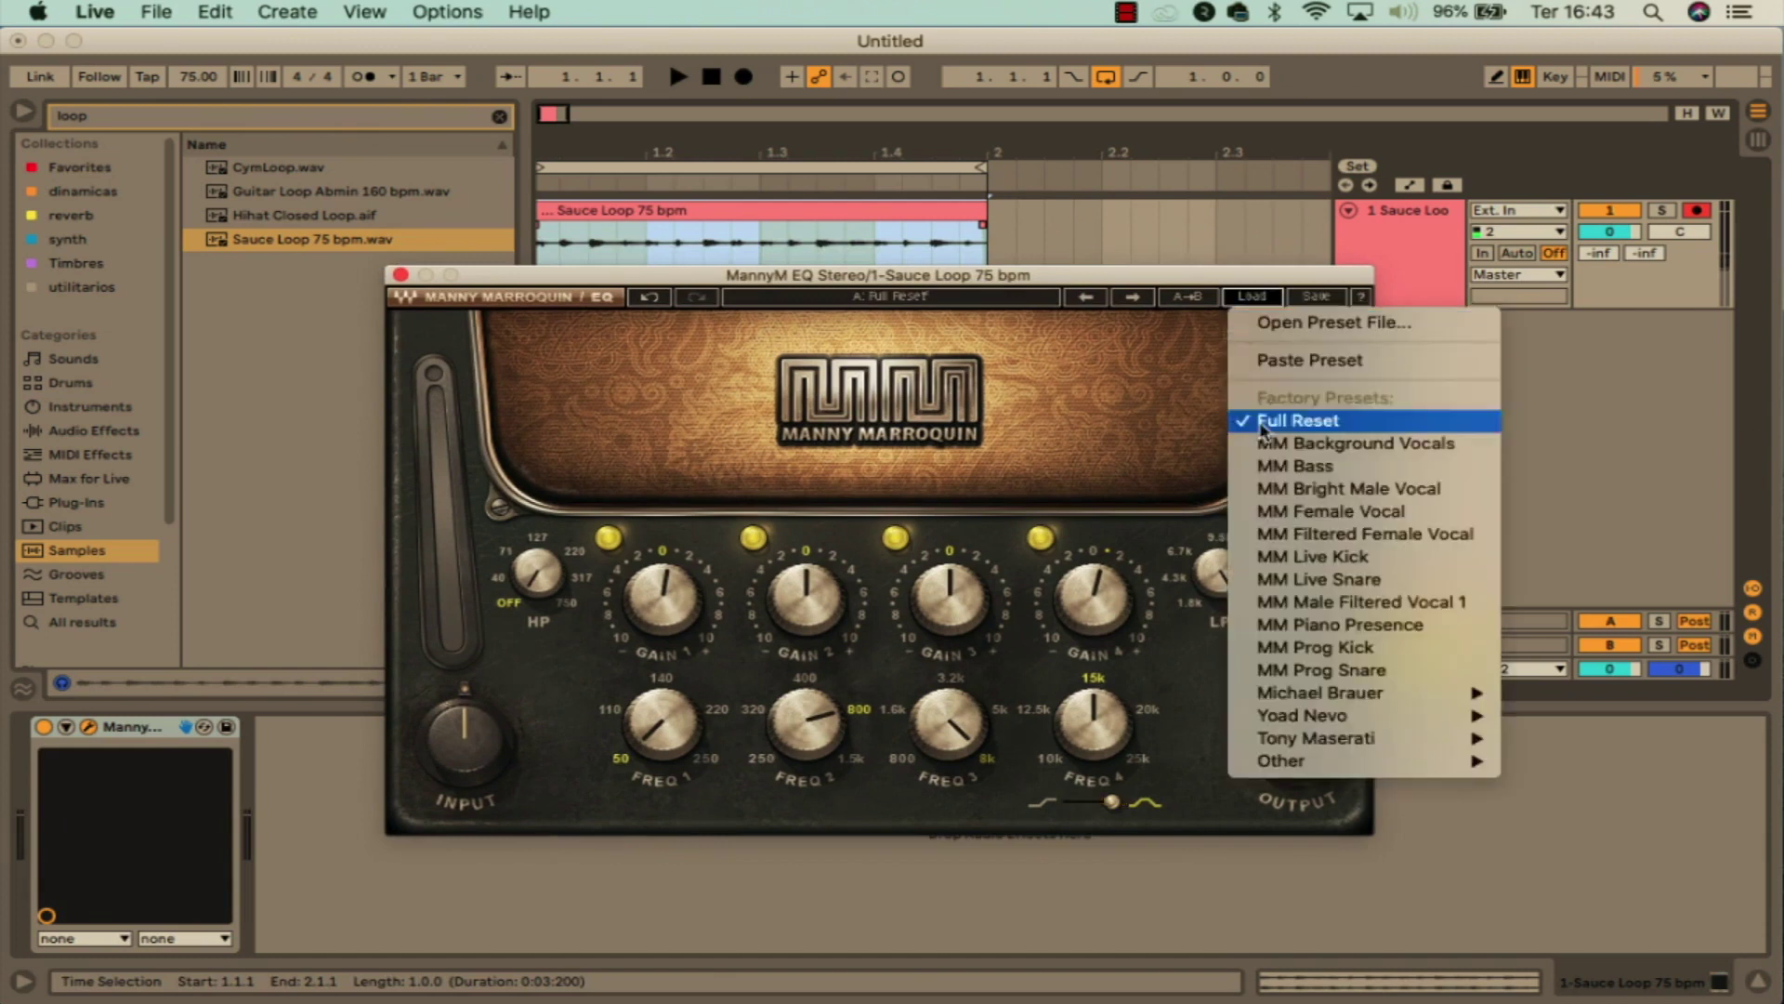
left_click(1368, 490)
key("space")
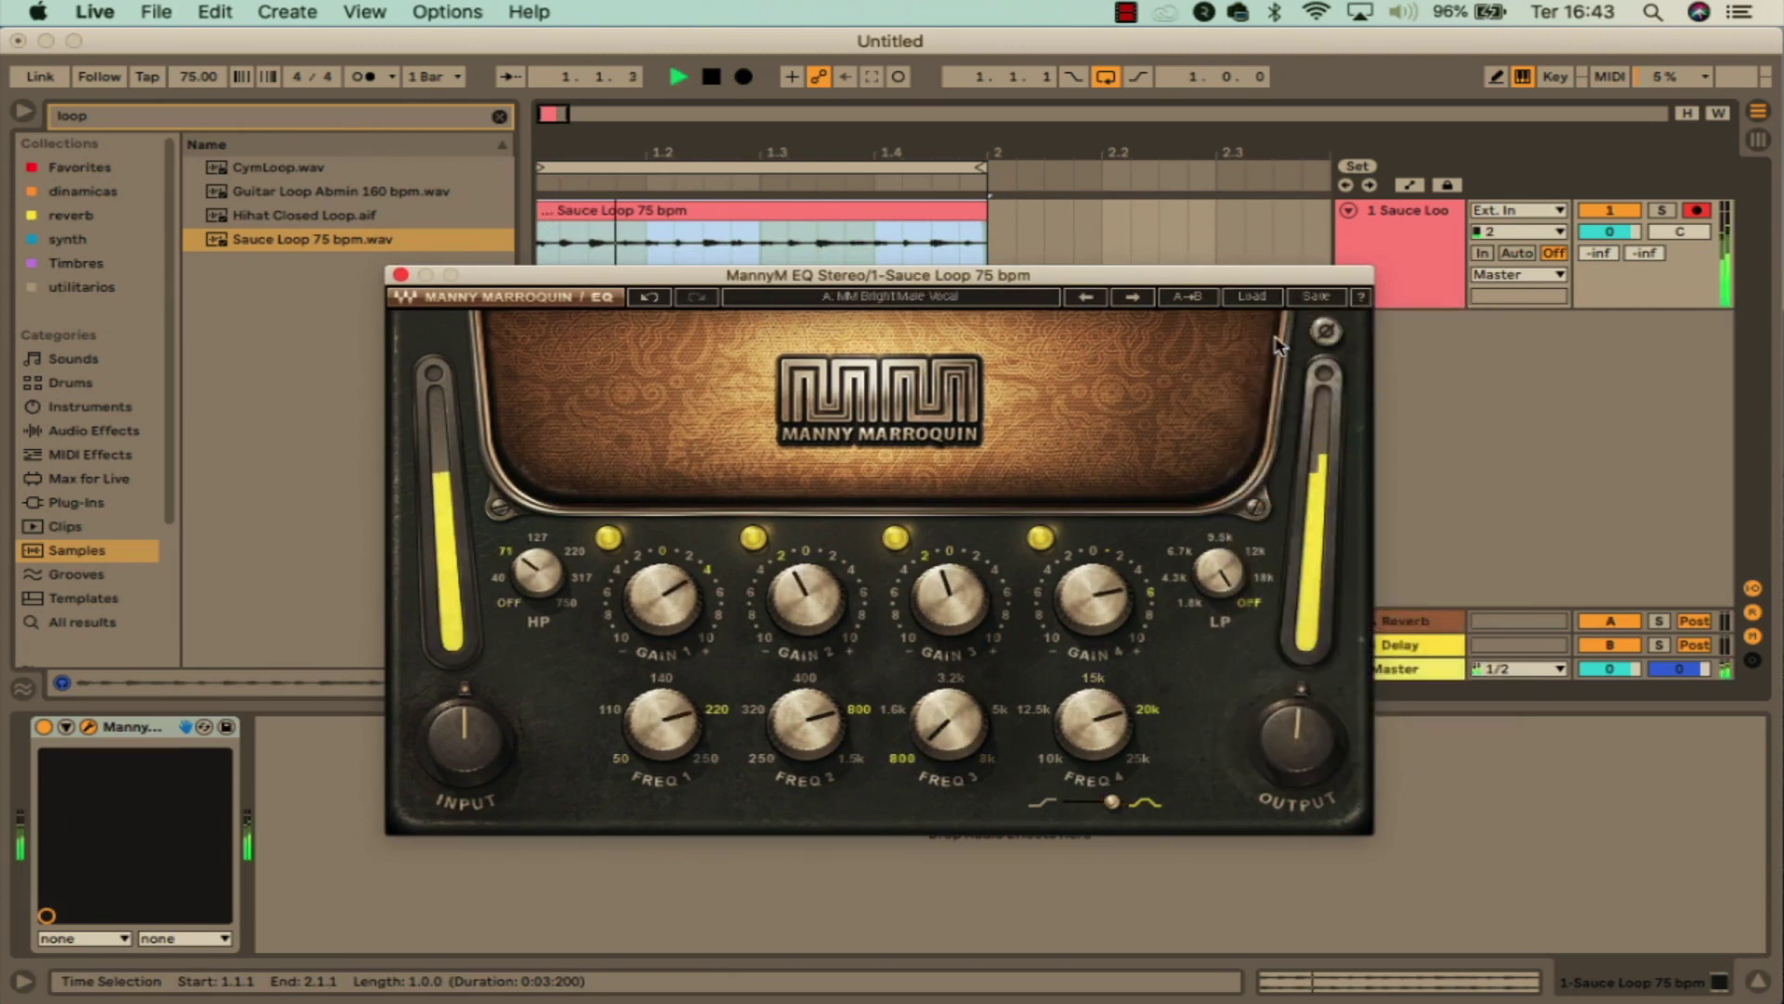
Switch the EQ to the MM Female Vocal preset and compare the loop with the effect bypassed and active
left_click(1132, 295)
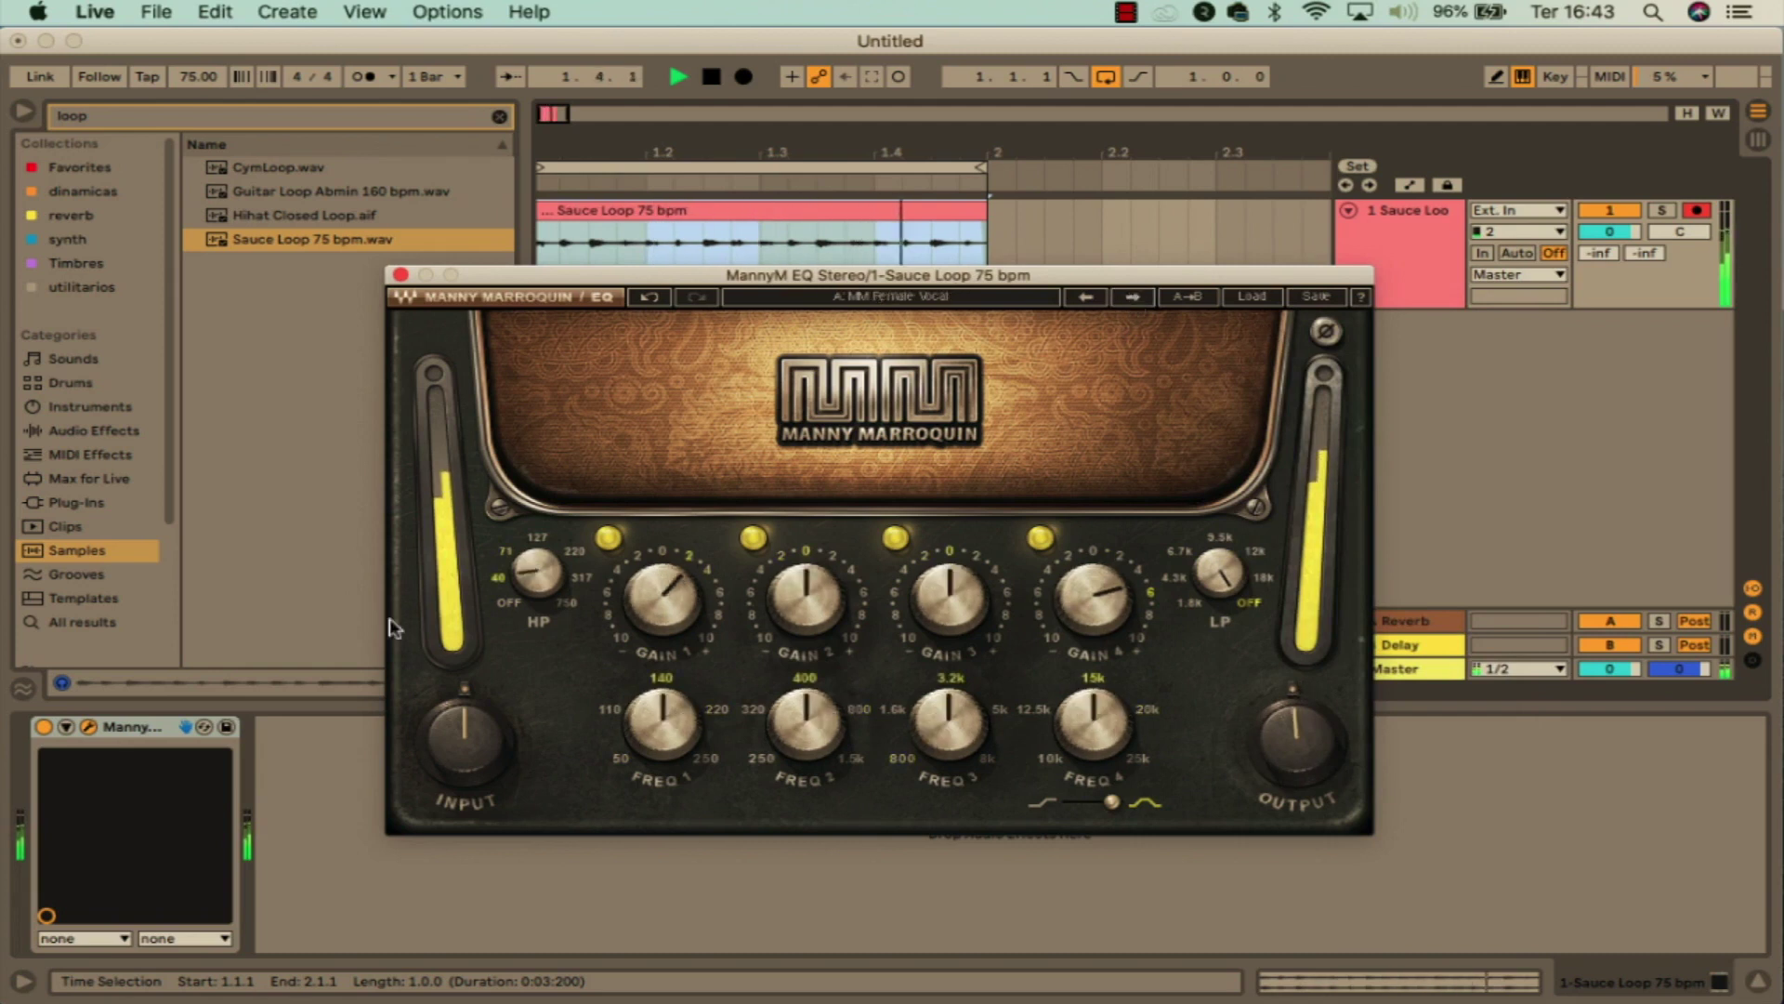
left_click(43, 727)
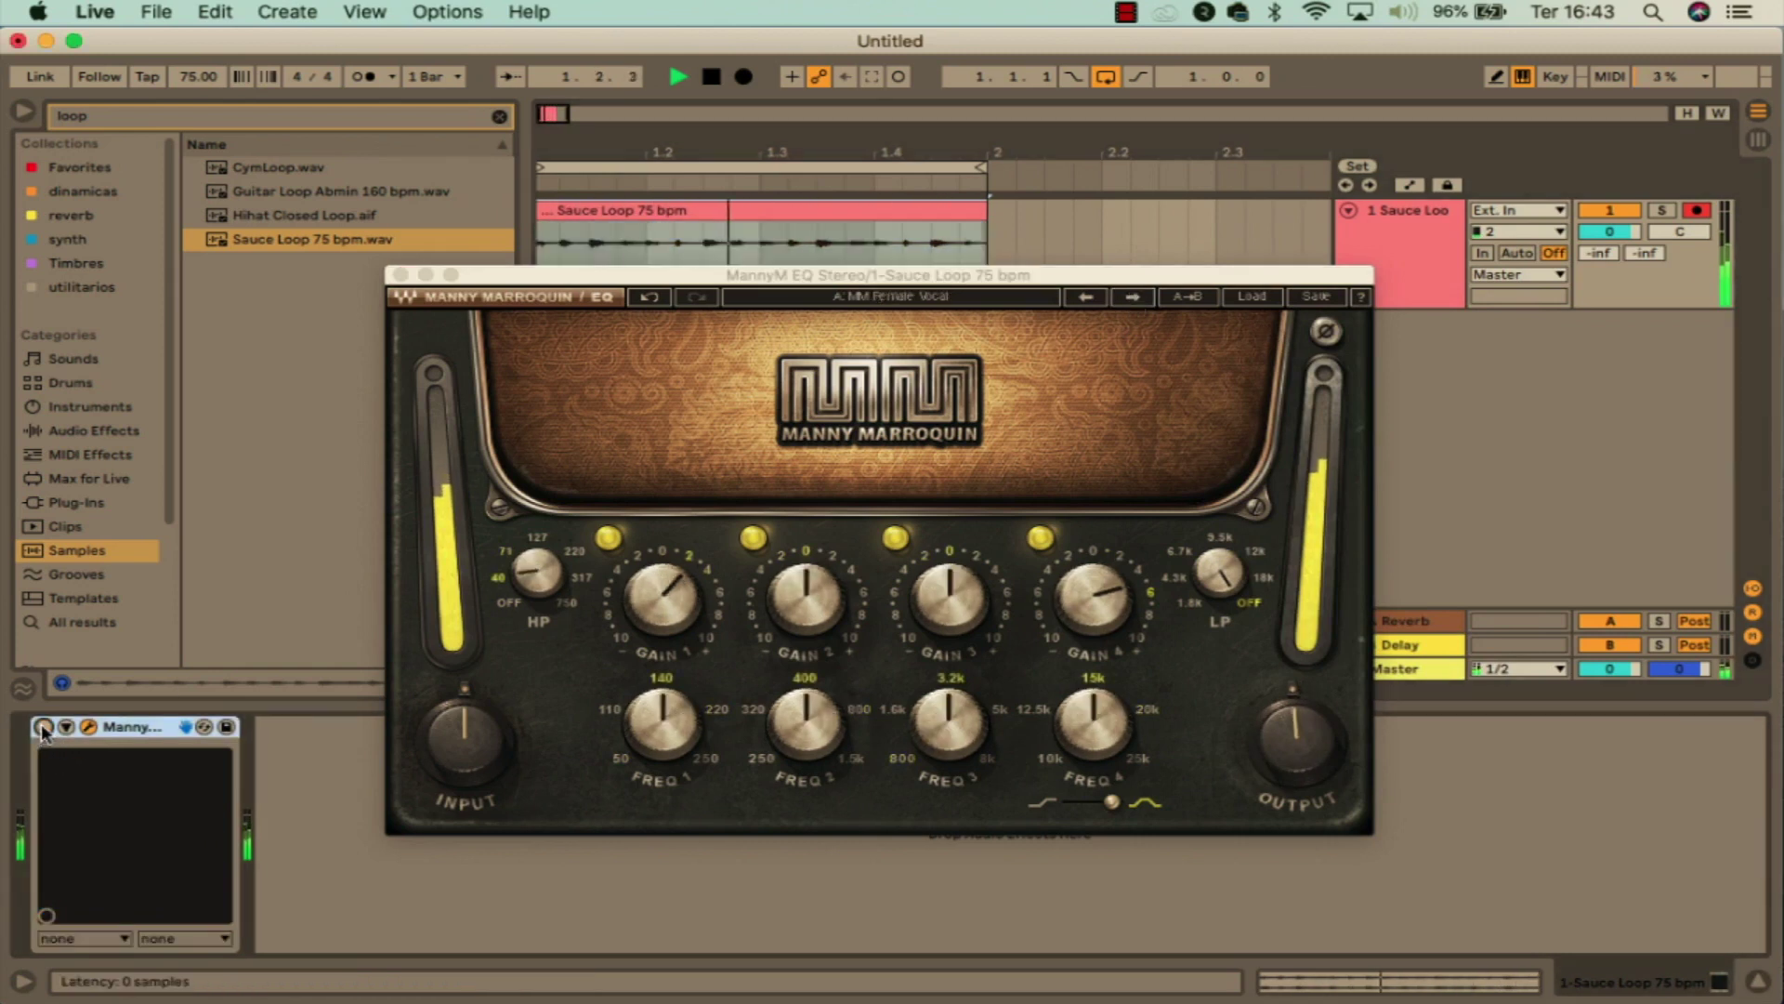
left_click(43, 728)
Advance through MM Filtered Female Vocal to the MM Live Kick preset and compare it with the EQ bypassed and active
left_click(1132, 296)
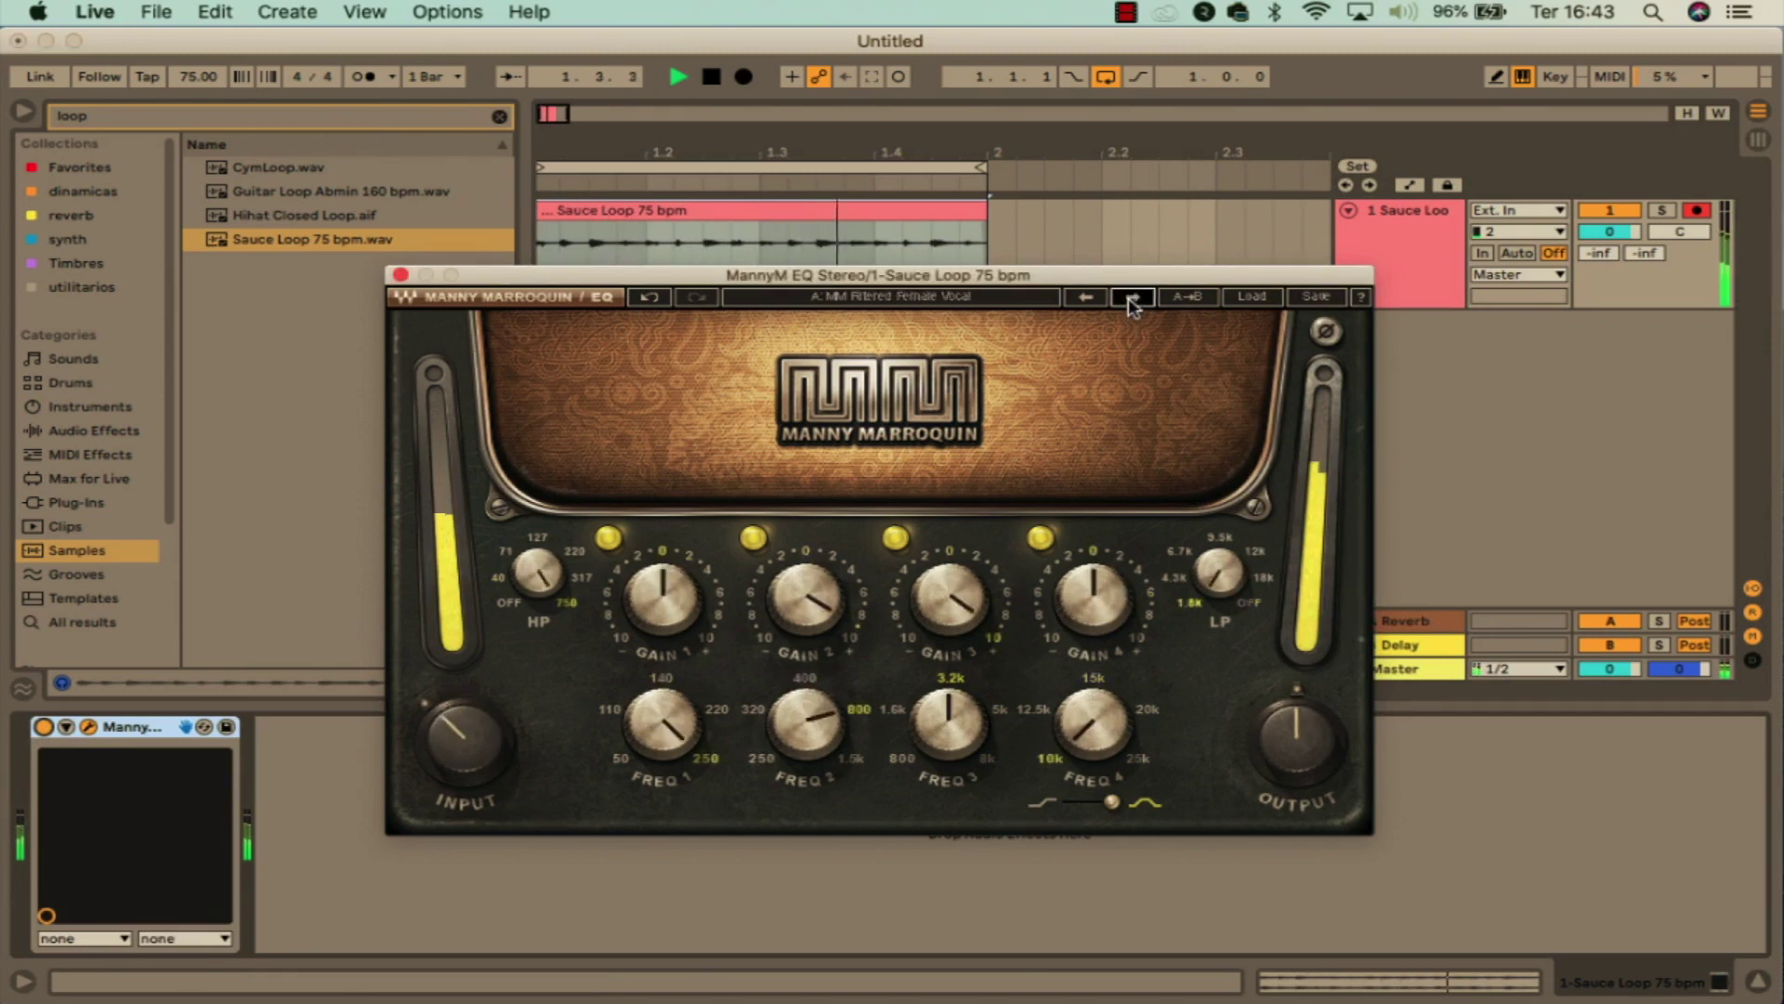
left_click(1132, 296)
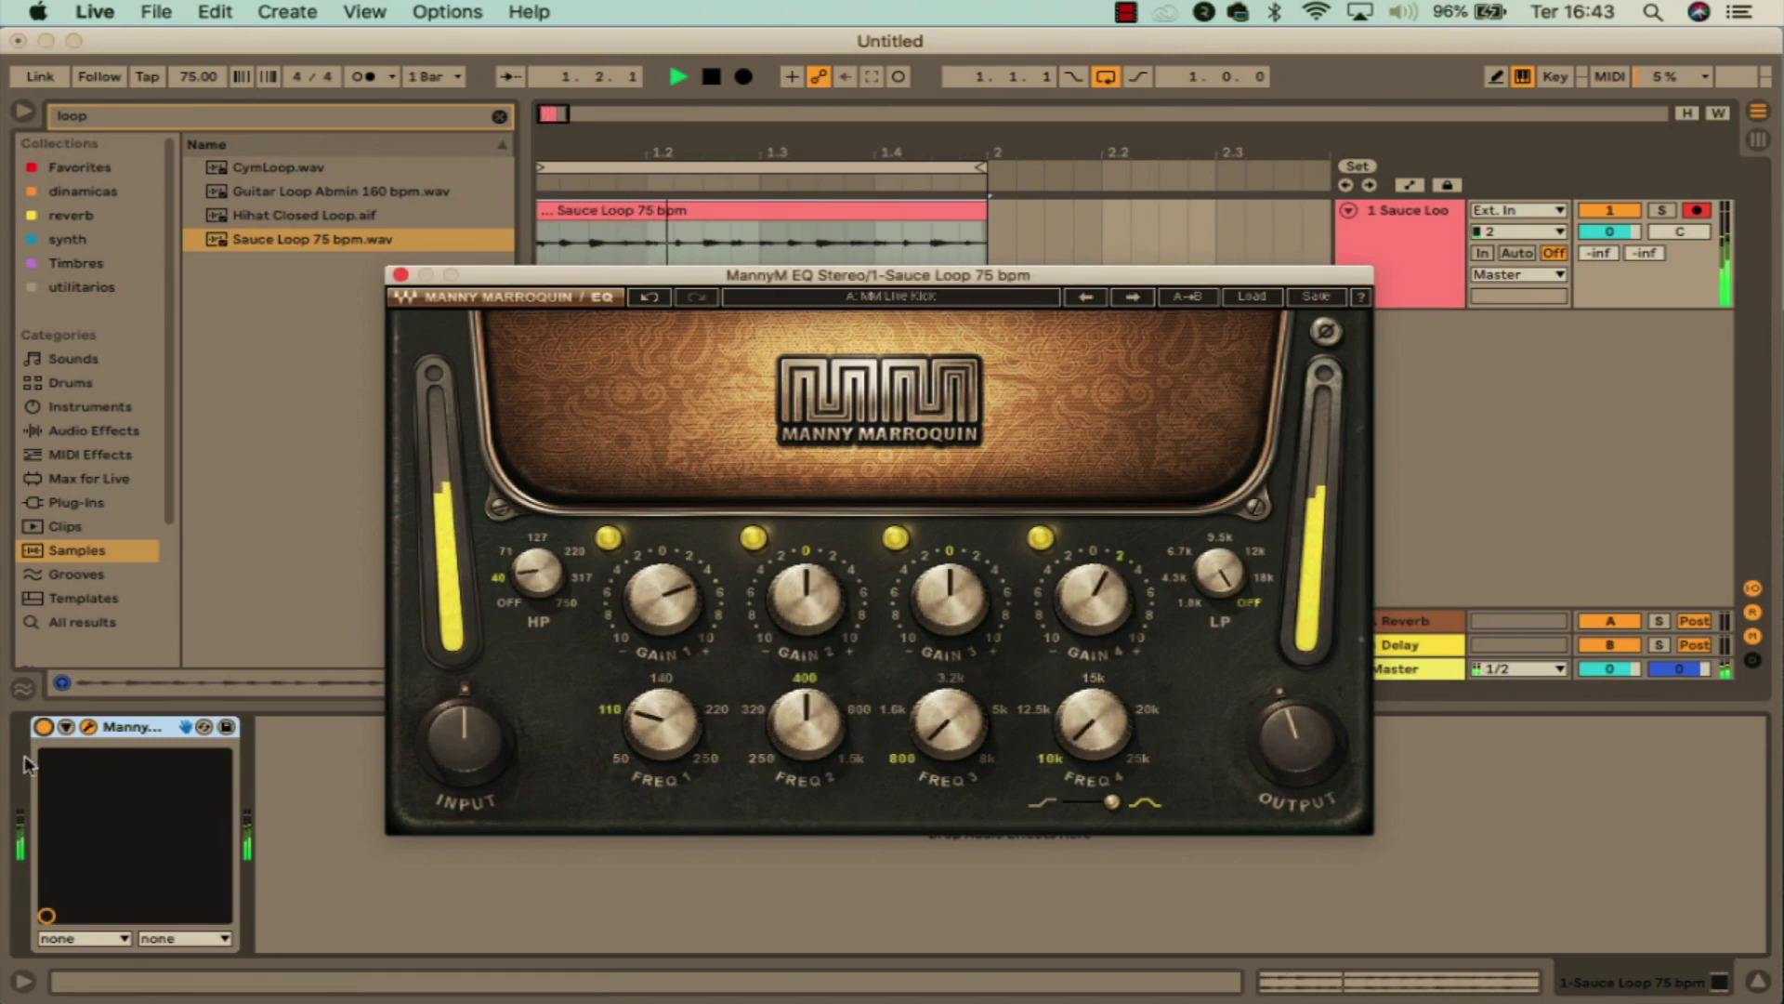
left_click(43, 728)
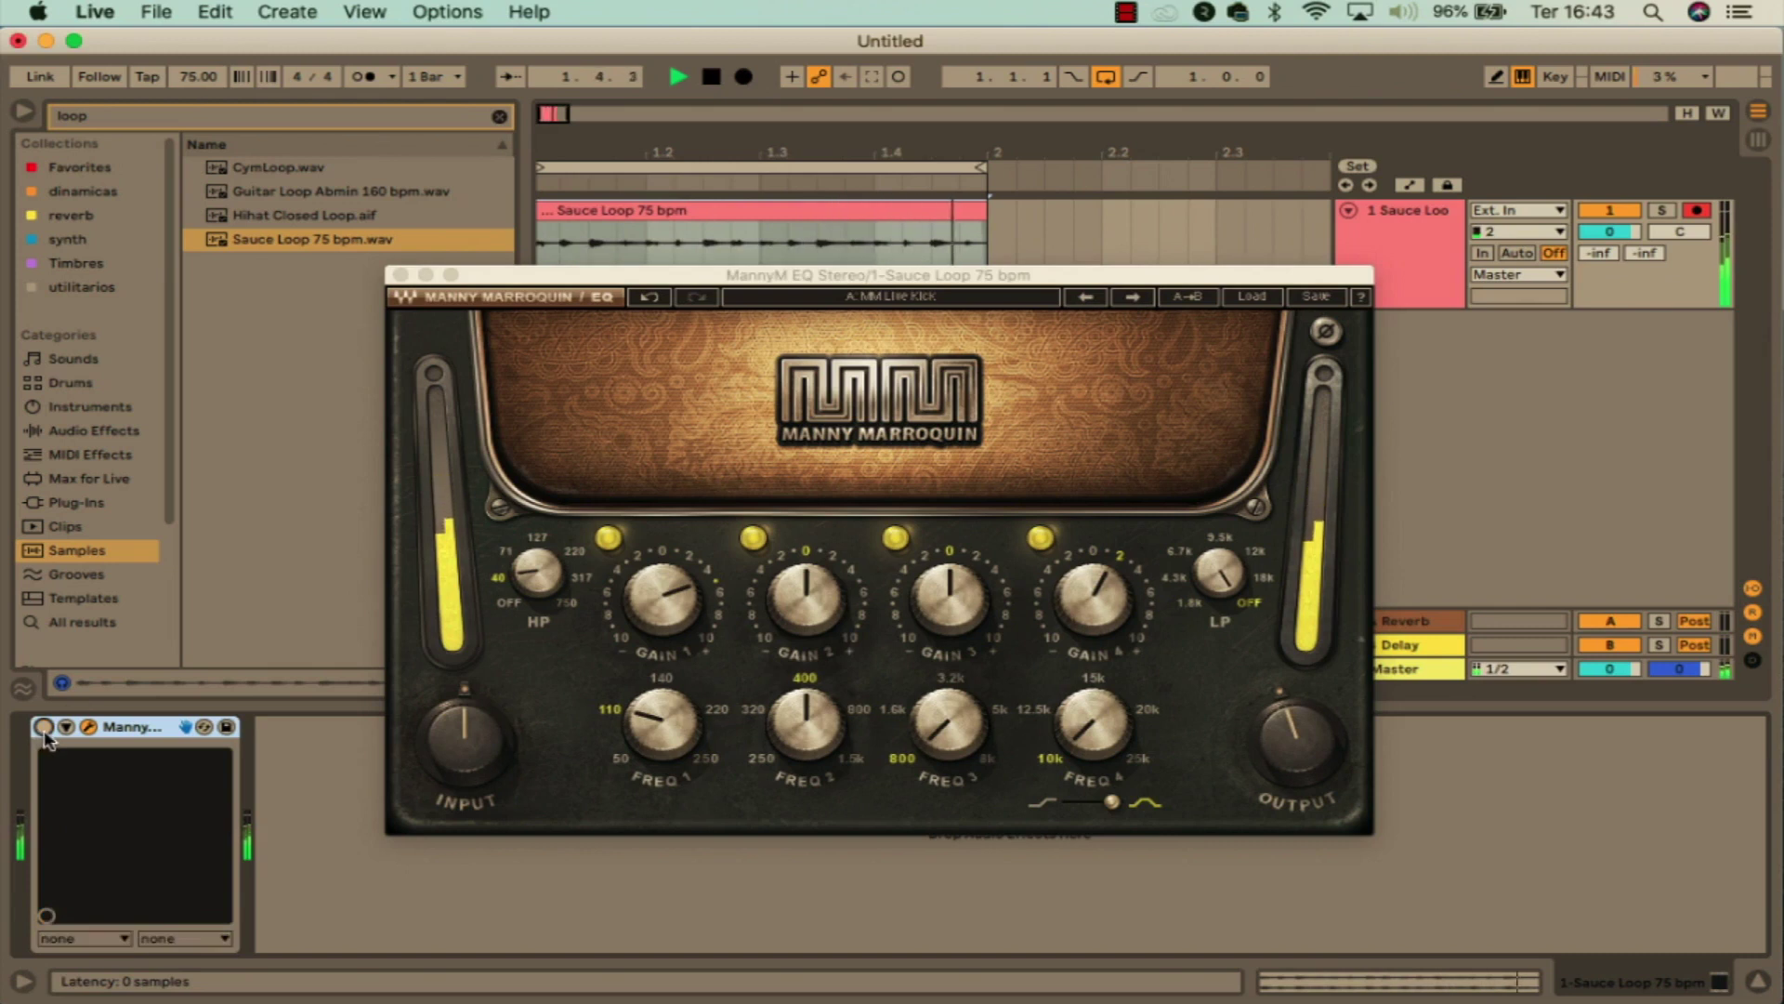
left_click(44, 728)
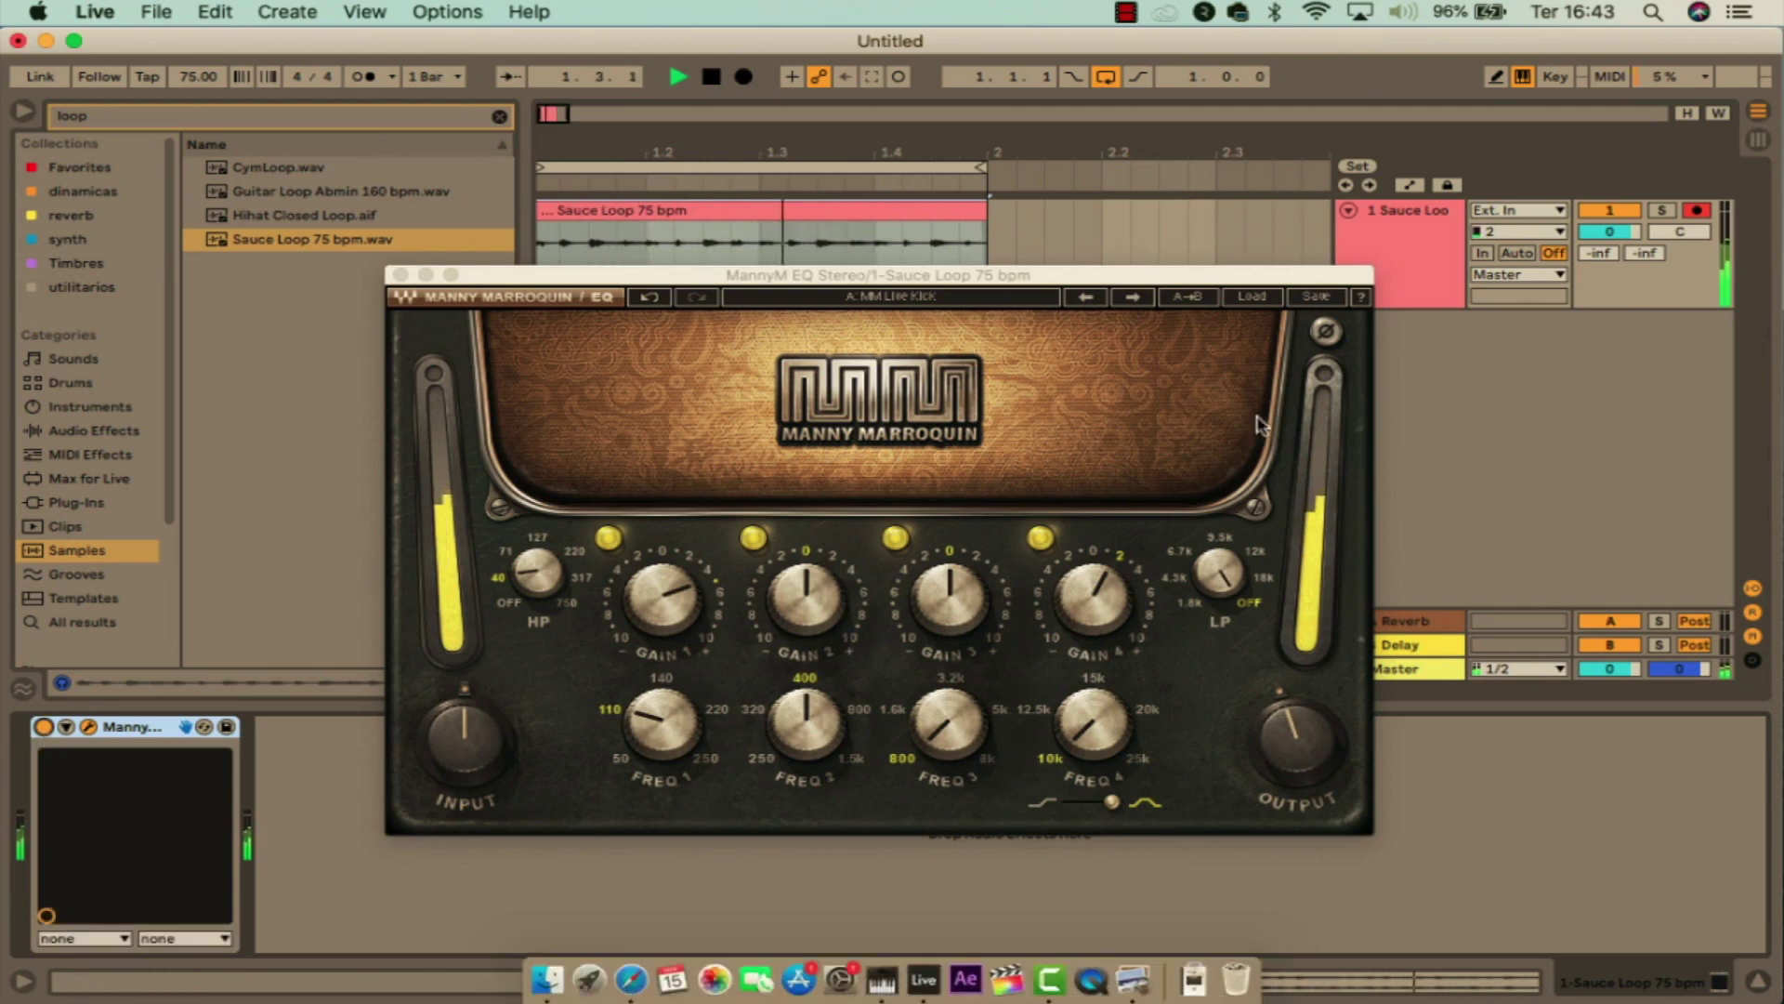
Advance through the following presets to MM Prog Kick and compare the loop with the EQ bypassed and active
left_click(1131, 296)
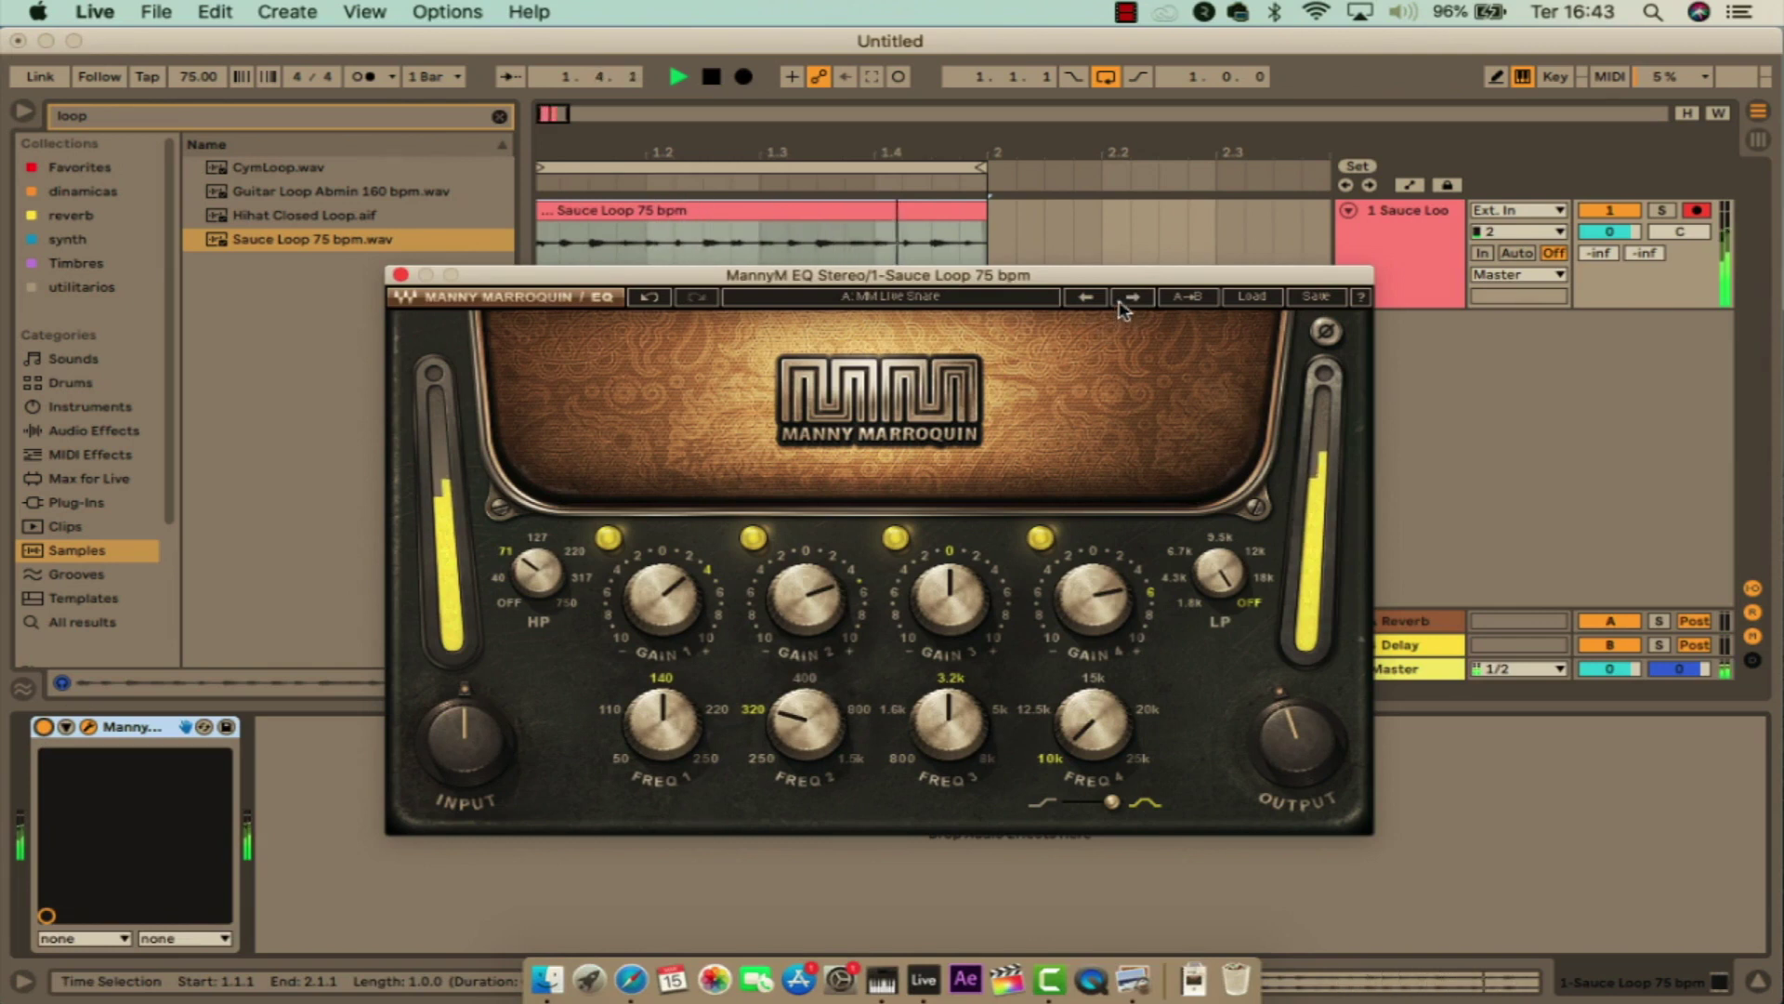
left_click(1132, 295)
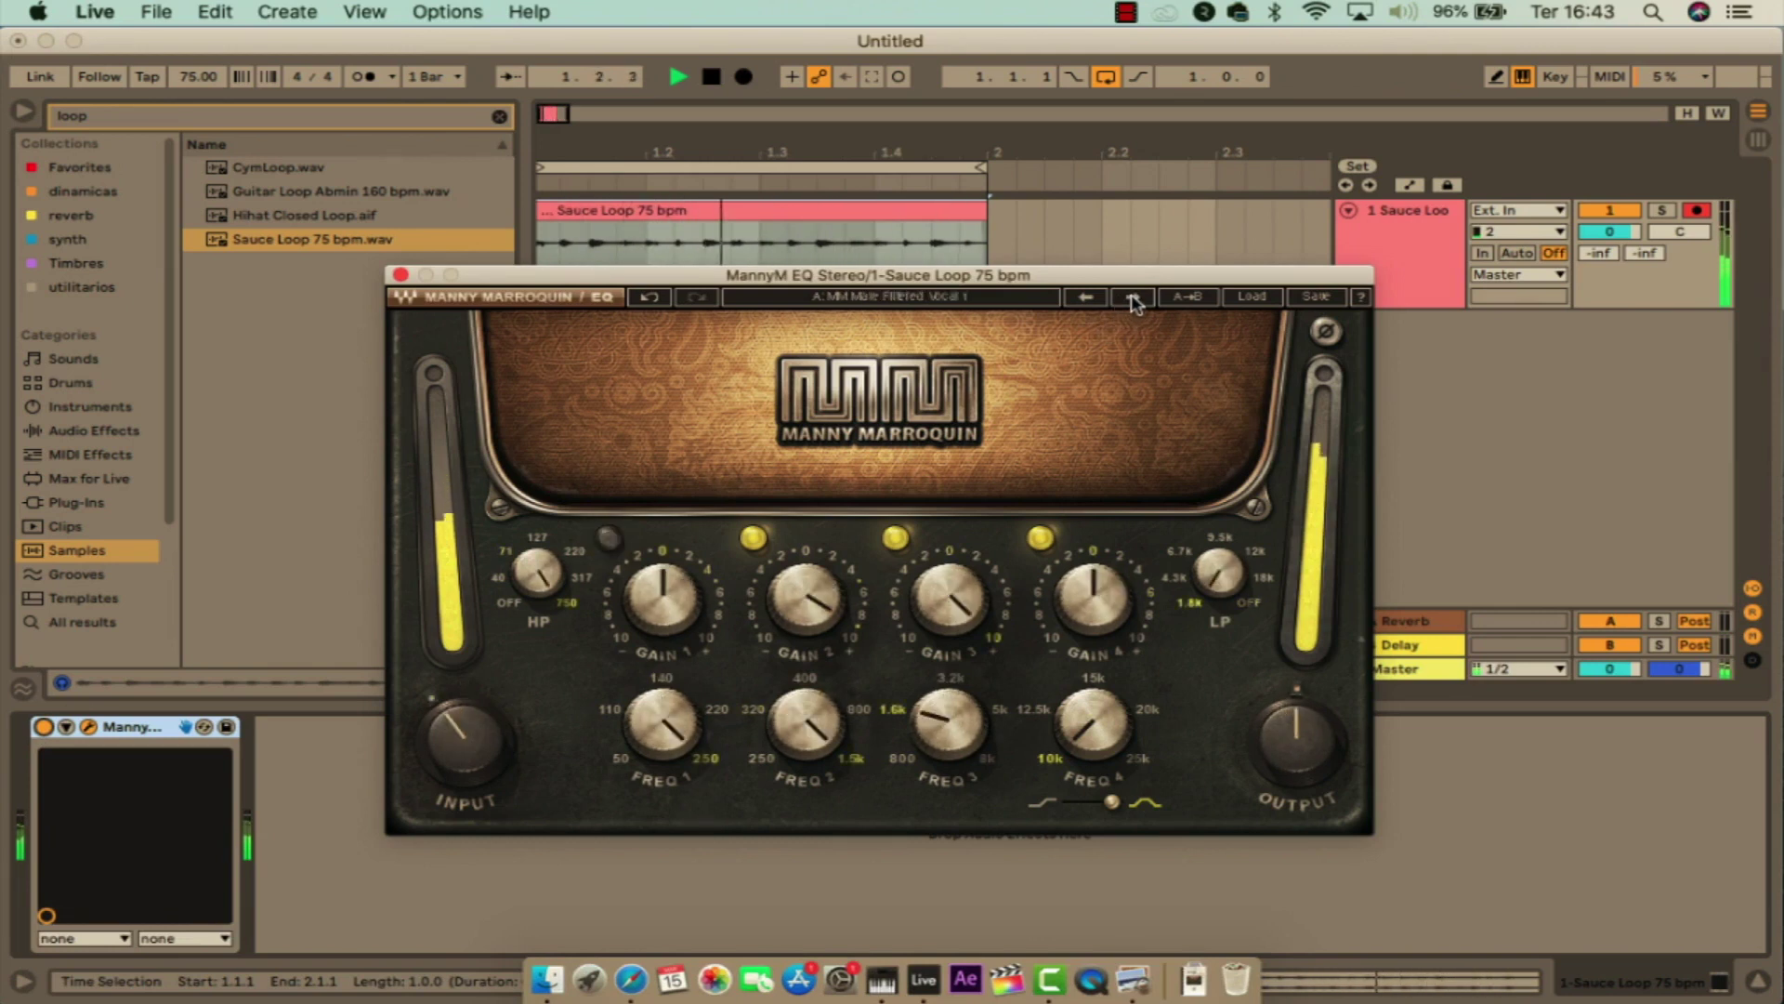
left_click(1132, 295)
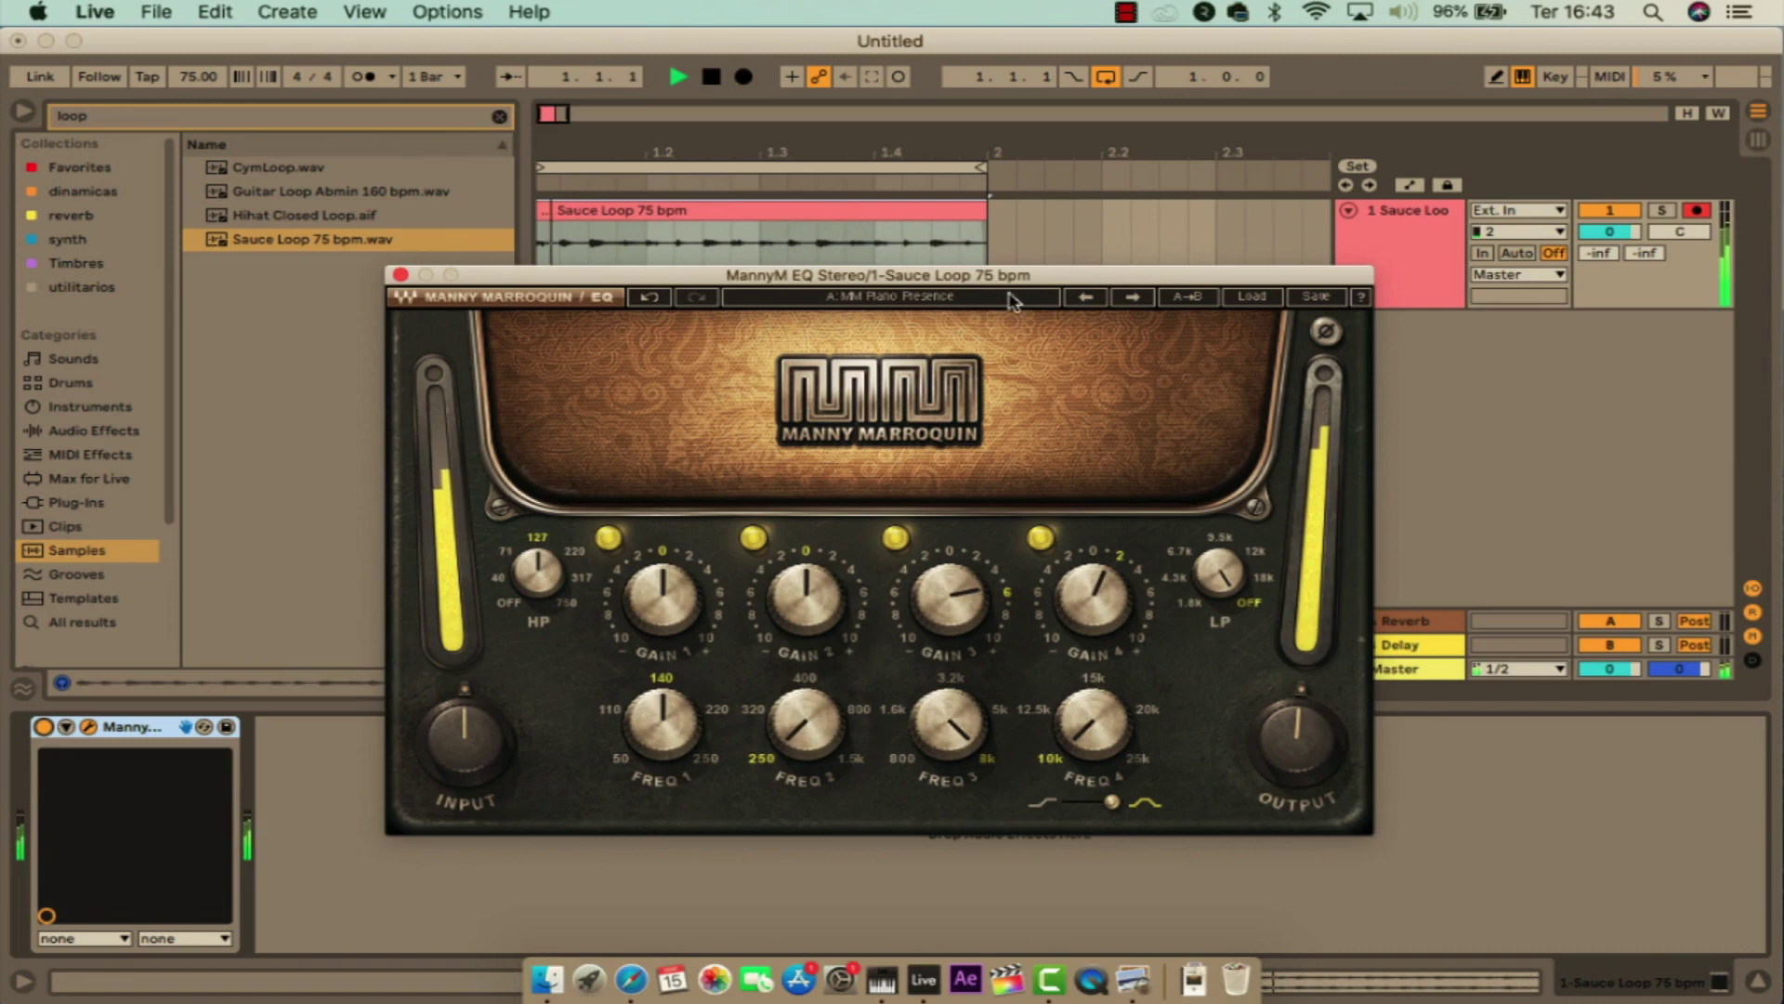
left_click(1145, 296)
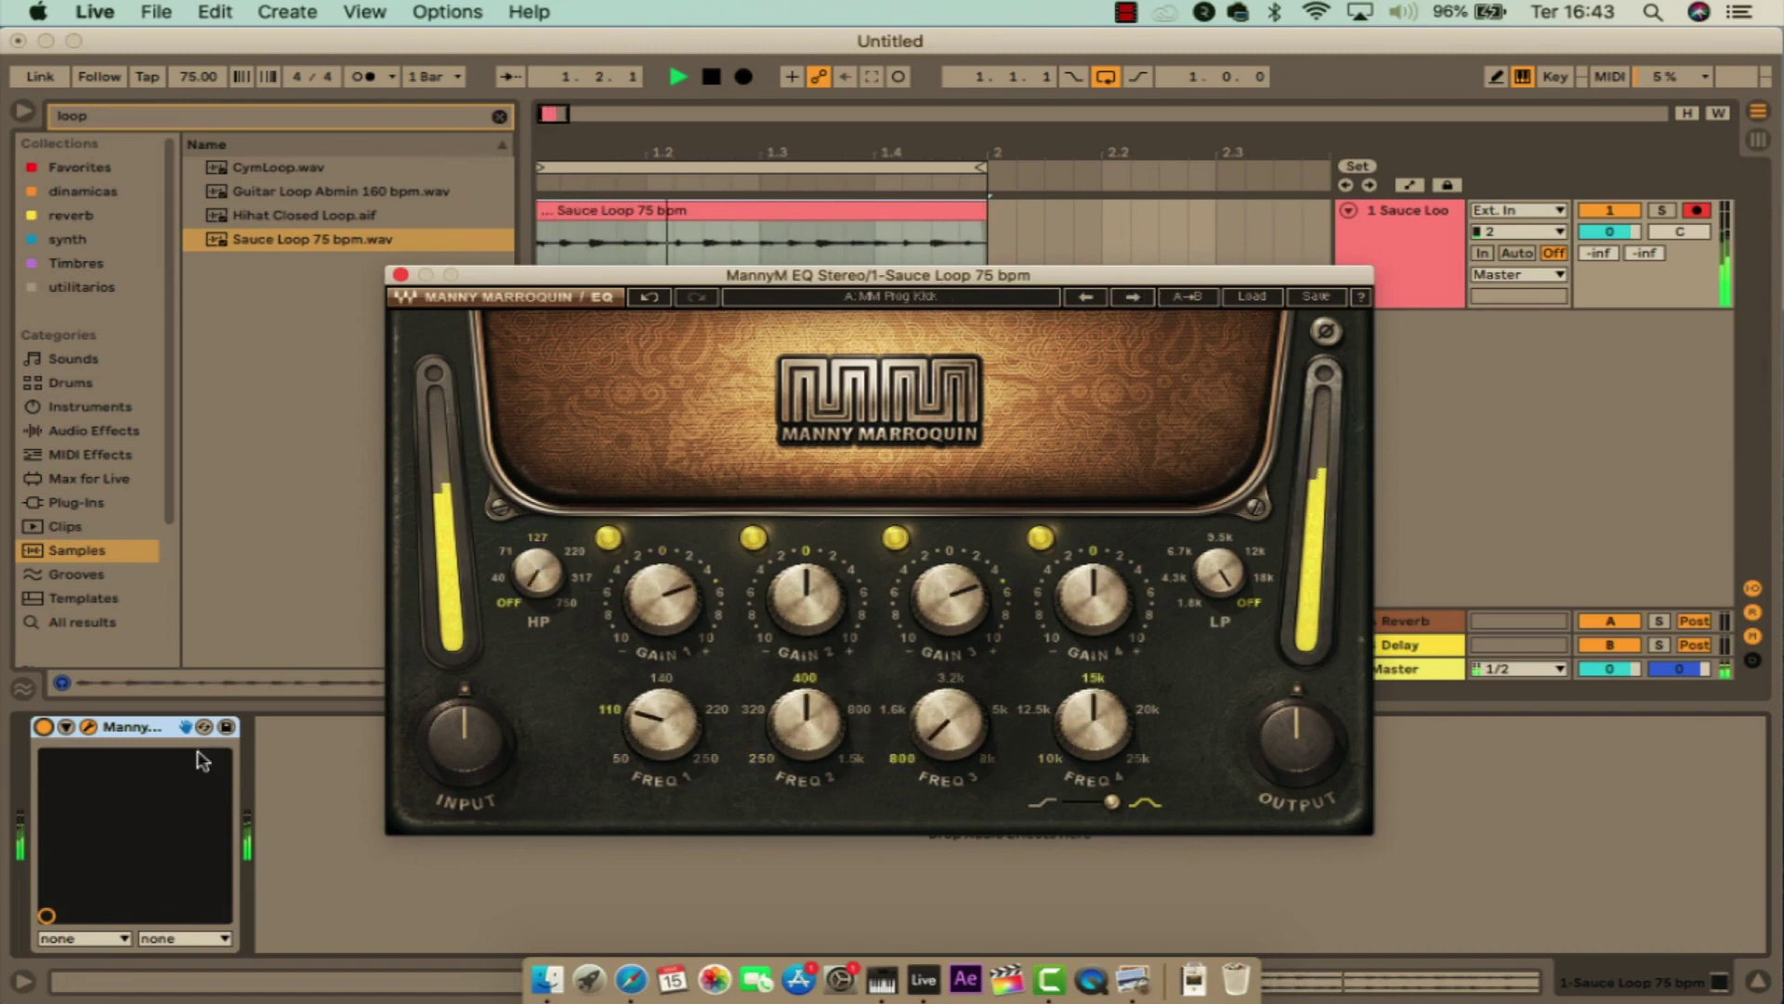
left_click(42, 728)
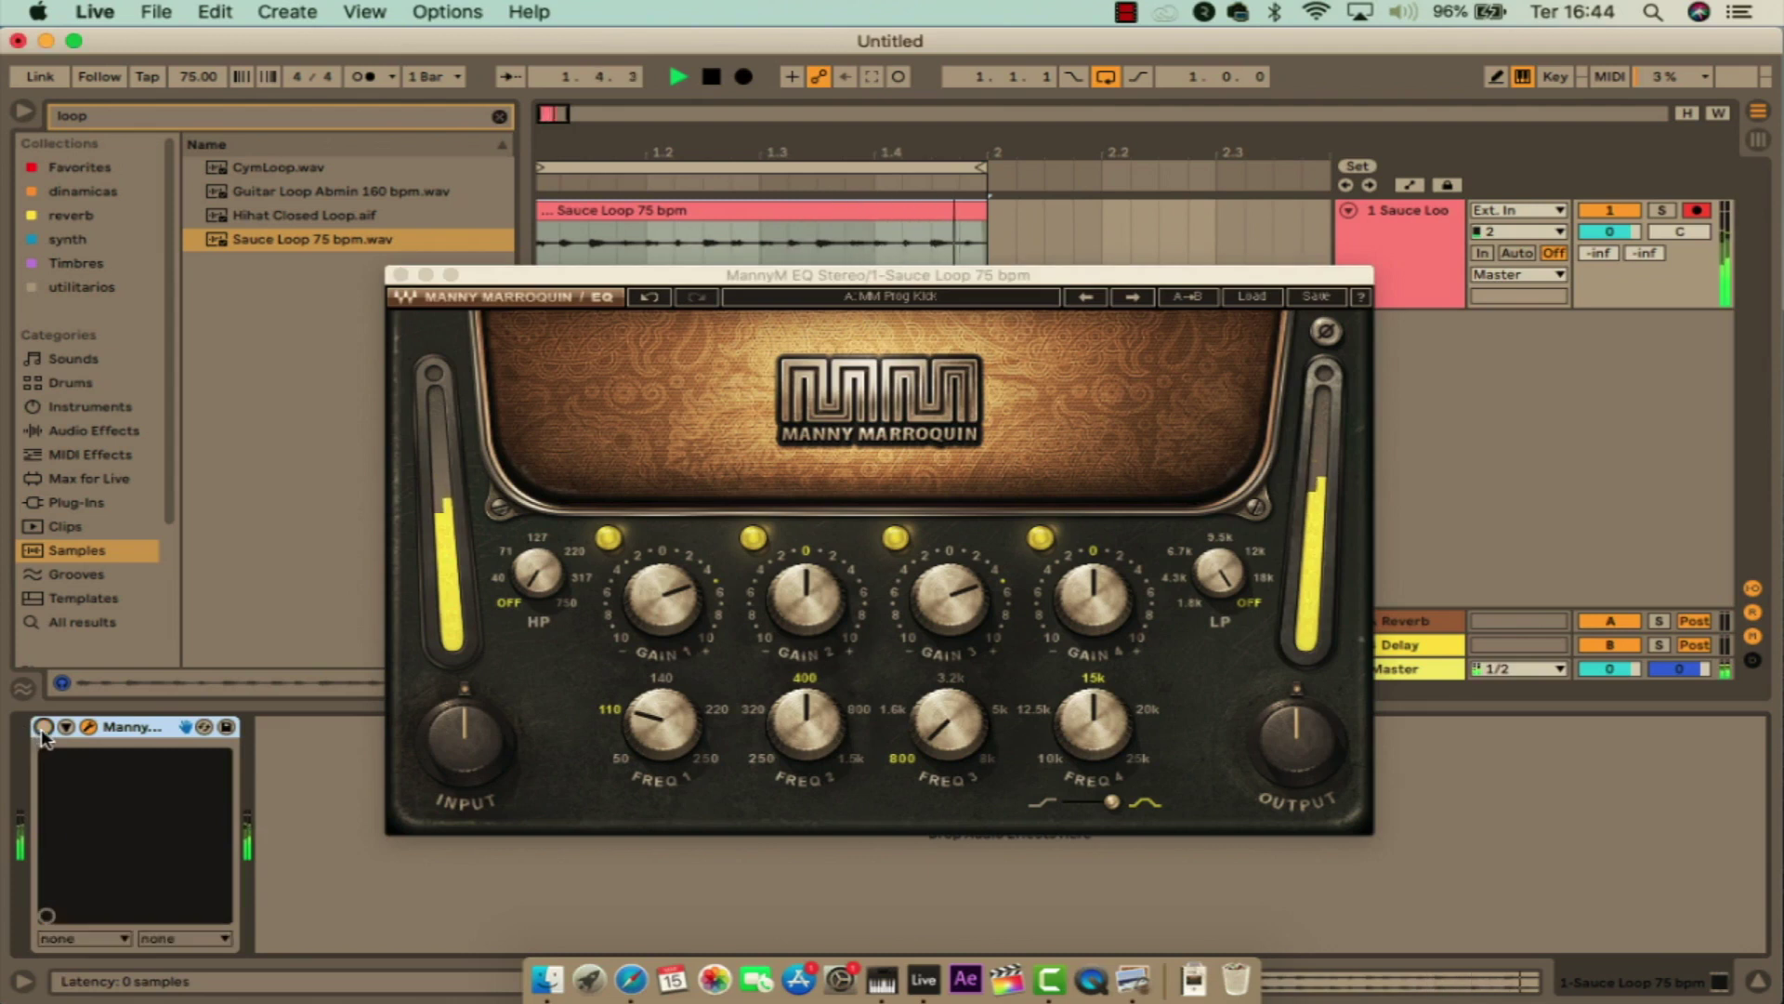
left_click(42, 727)
Set Freq 1 to 220 and Gains 1 and 2 to about 4, checking band 2 by turning it off and on
left_click_drag(655, 723, 654, 720)
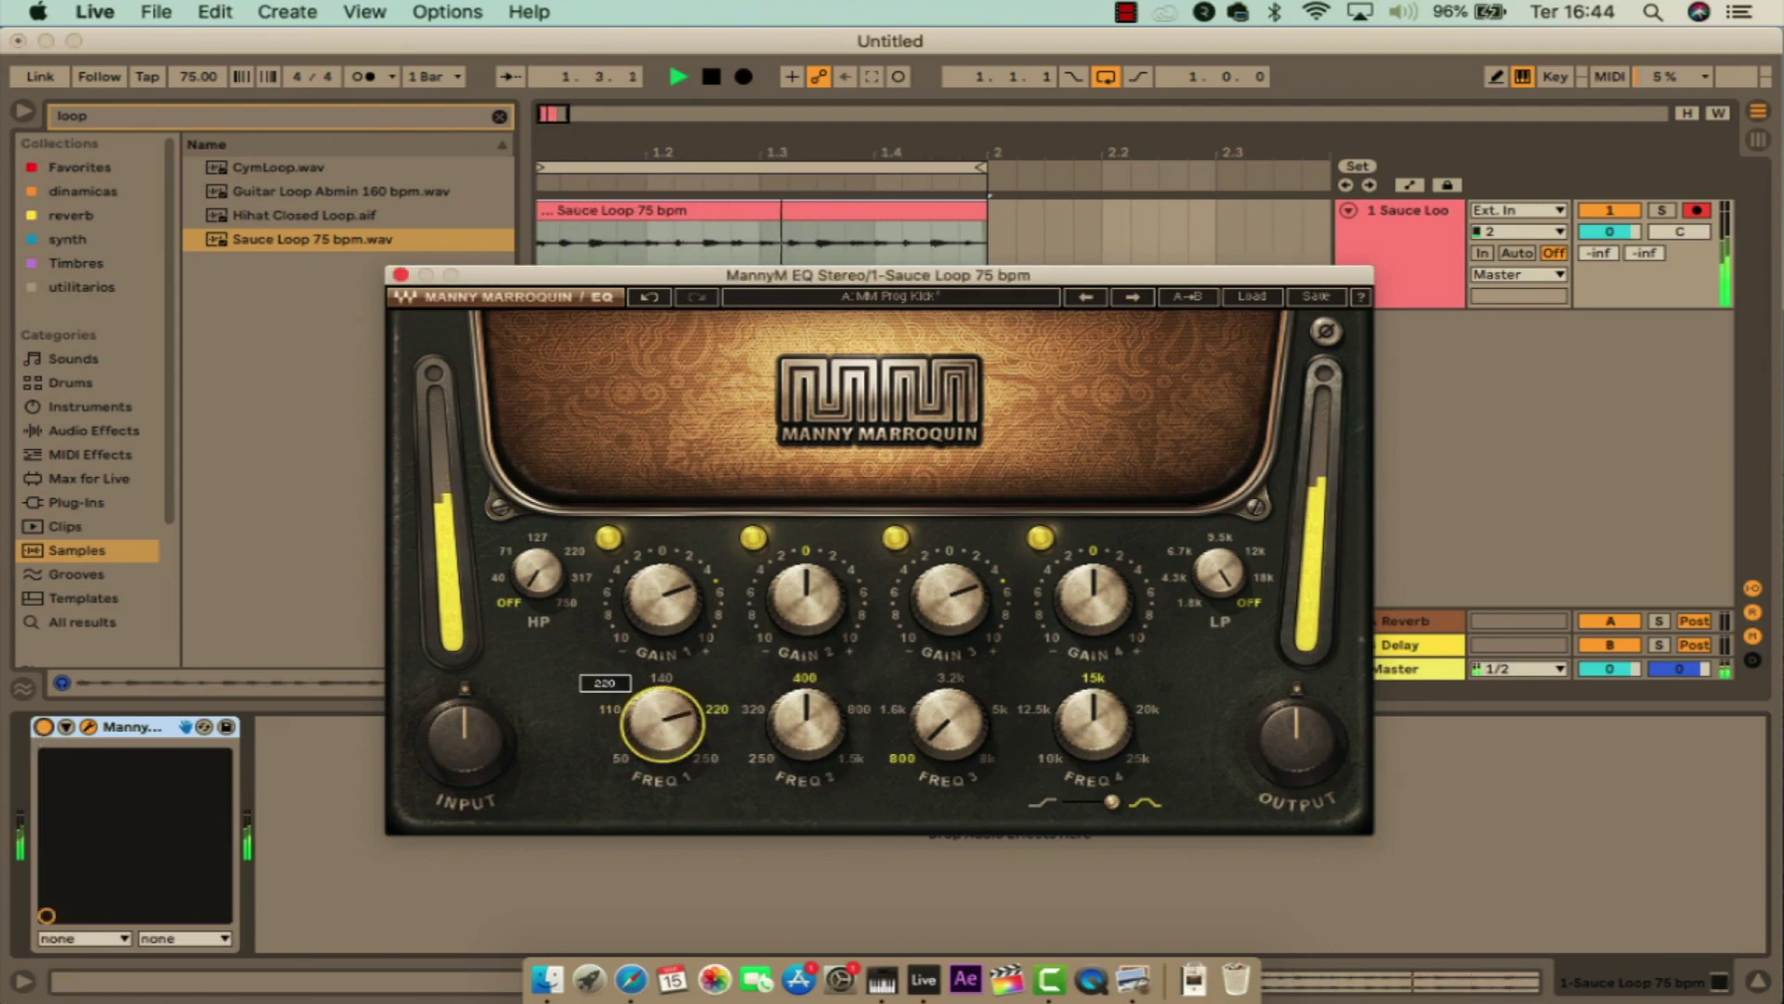
left_click_drag(656, 596, 683, 662)
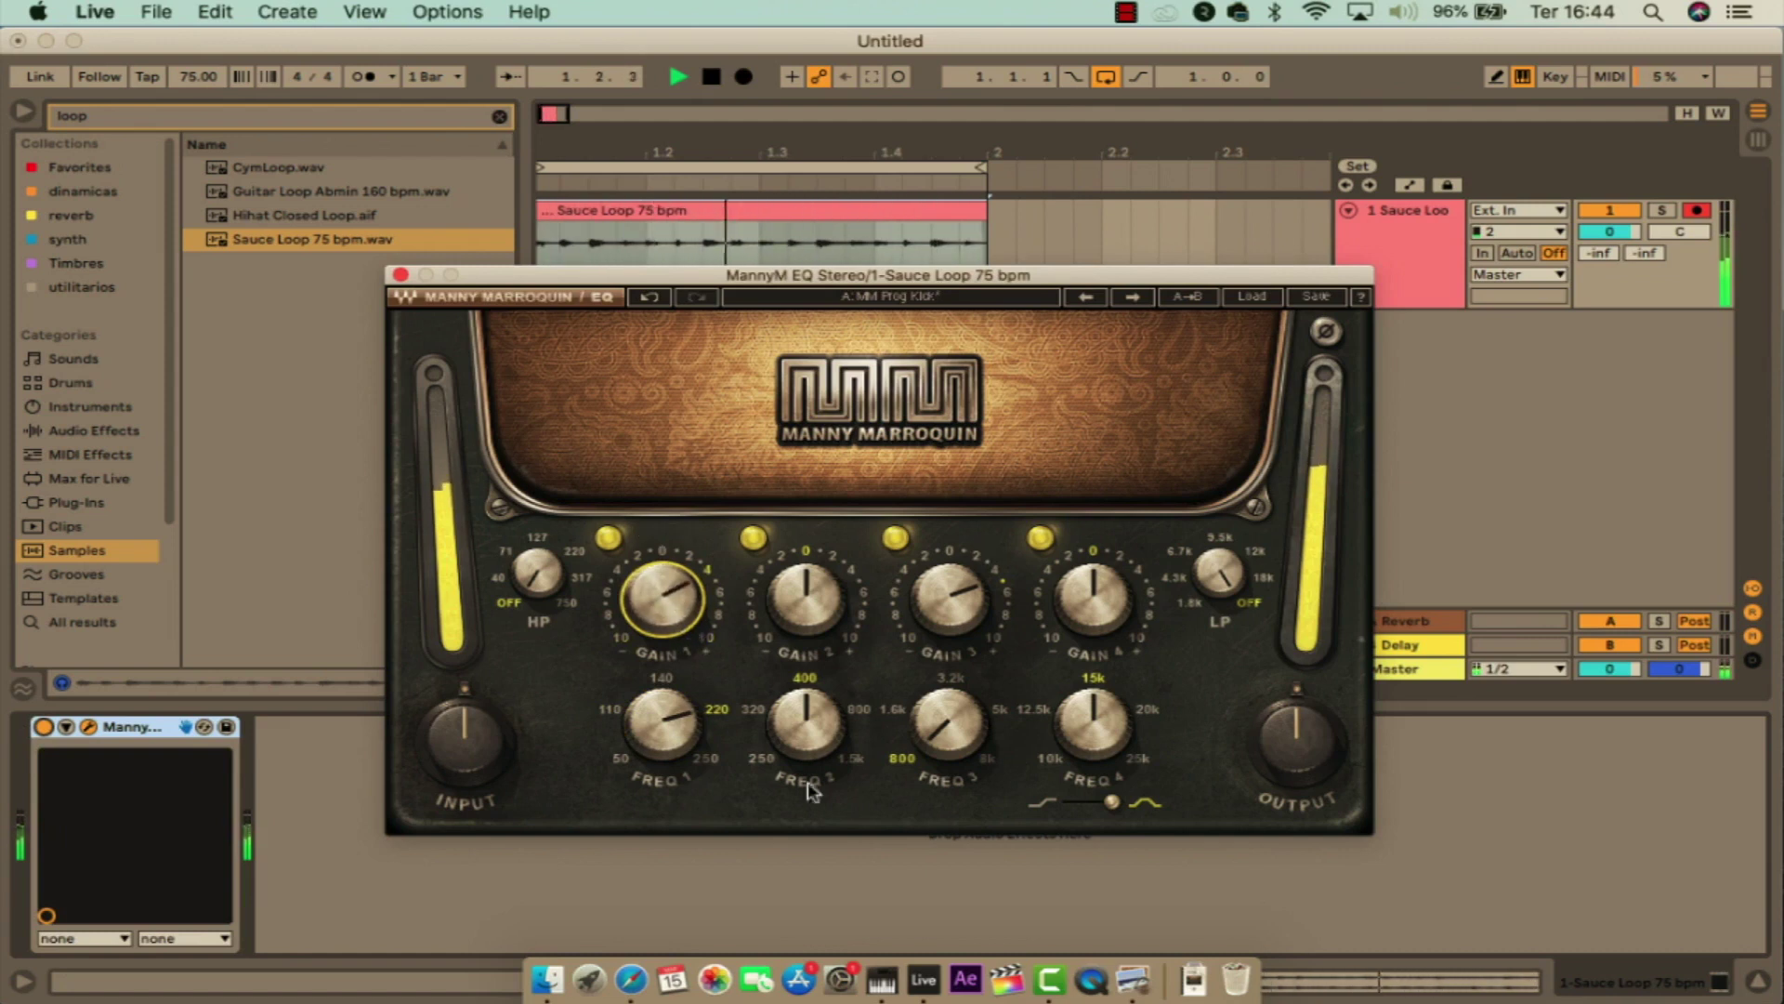
mouse_move(841, 606)
left_mouse_down()
mouse_move(841, 557)
mouse_move(841, 706)
mouse_move(841, 595)
left_mouse_up()
left_click(753, 537)
left_click(753, 537)
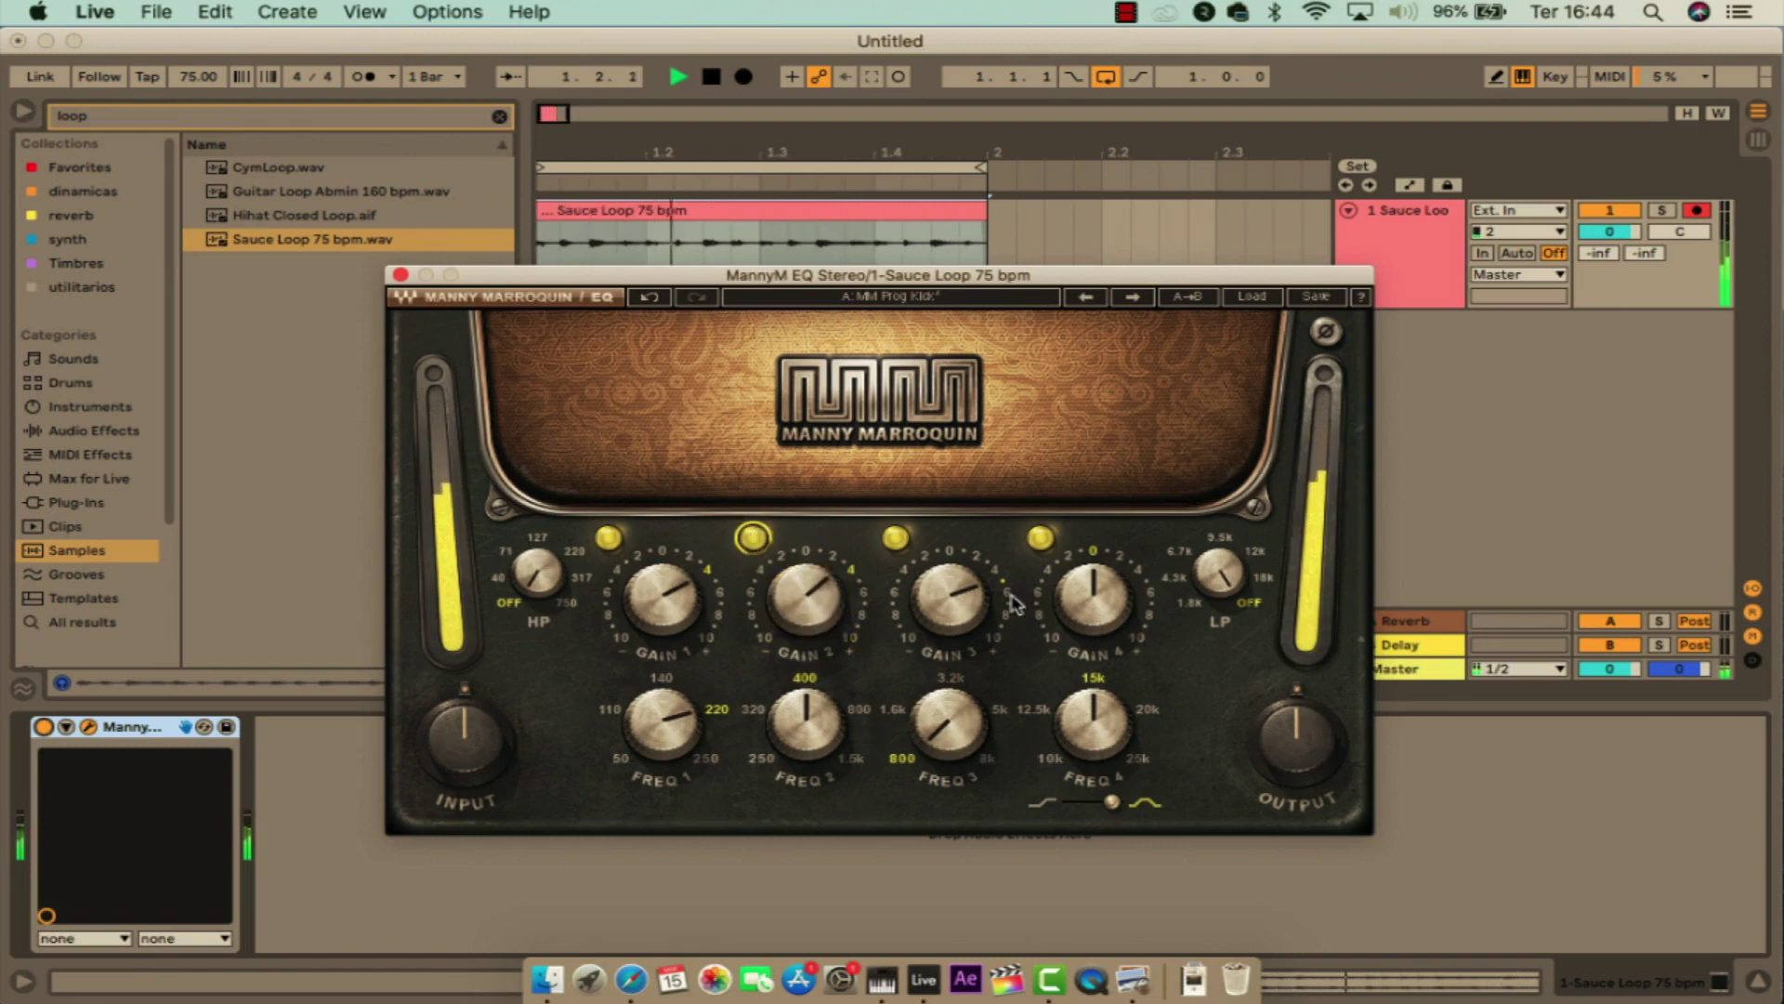
Raise Gain 3 to about 10, and set band 4 to a gain of about 8 at 12.5k
left_click_drag(949, 599, 949, 567)
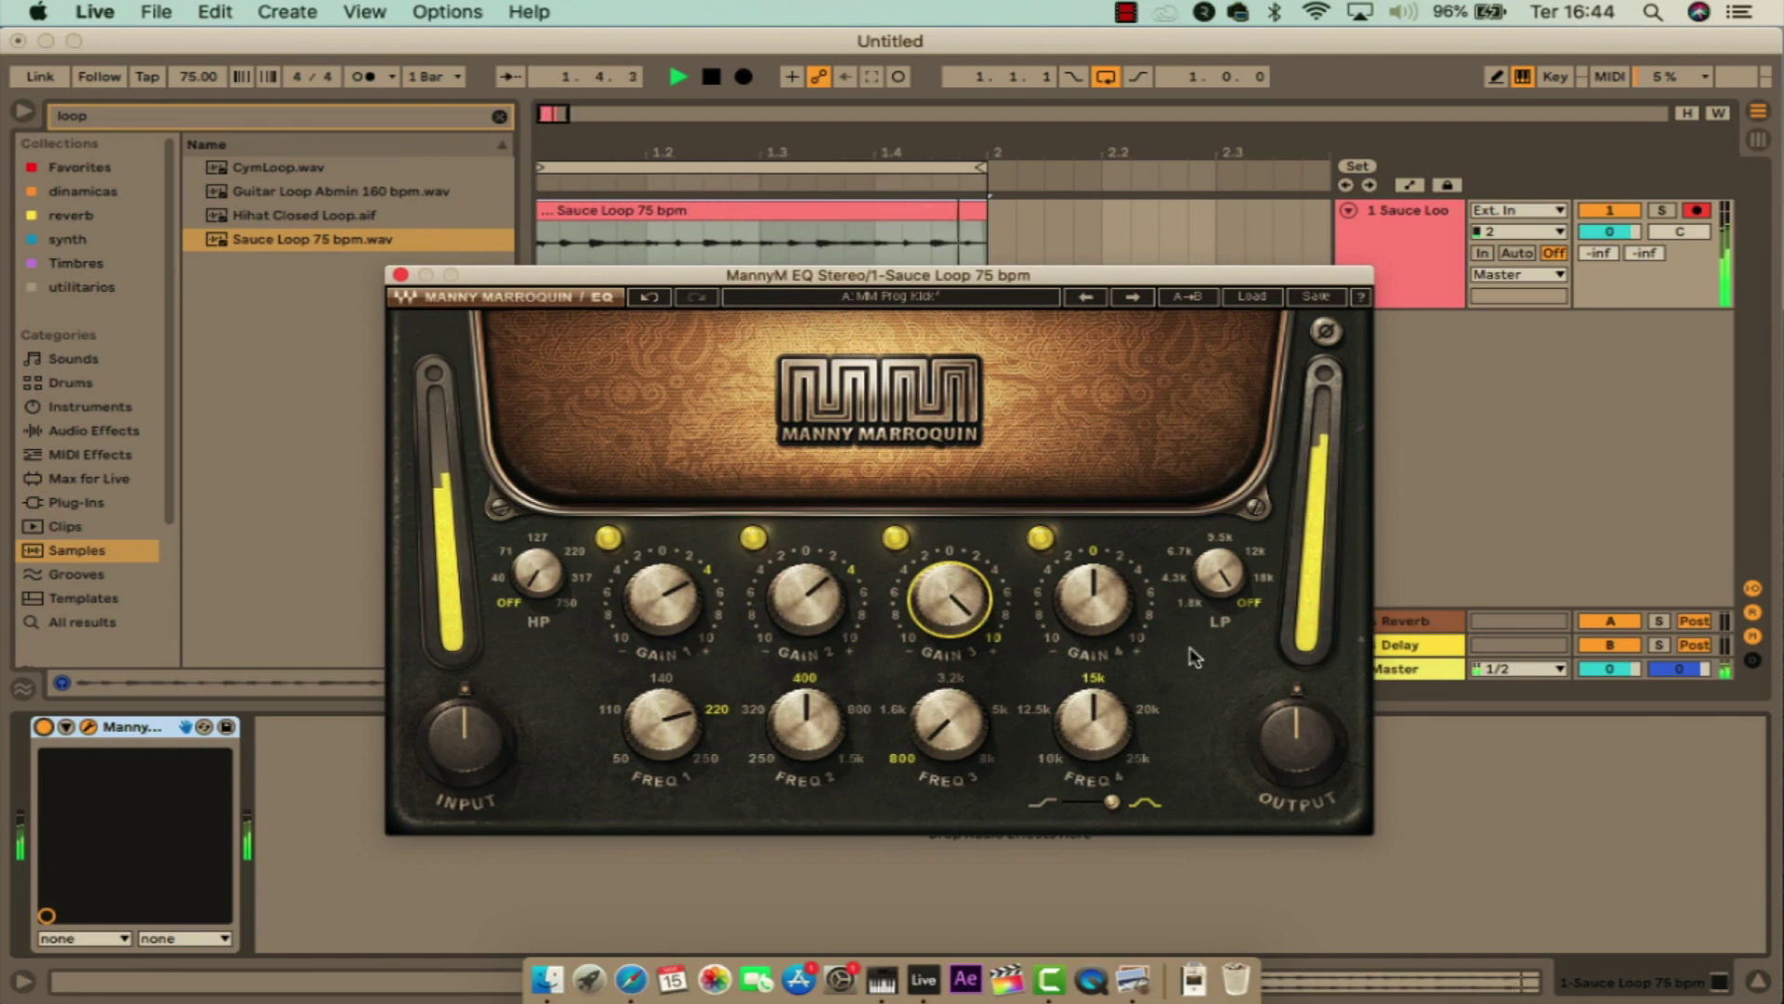
mouse_move(1093, 599)
left_mouse_down()
mouse_move(1093, 567)
mouse_move(1093, 627)
left_mouse_up()
left_click_drag(1090, 749, 1090, 688)
left_click_drag(1092, 600, 1092, 548)
left_click_drag(1080, 741, 1096, 909)
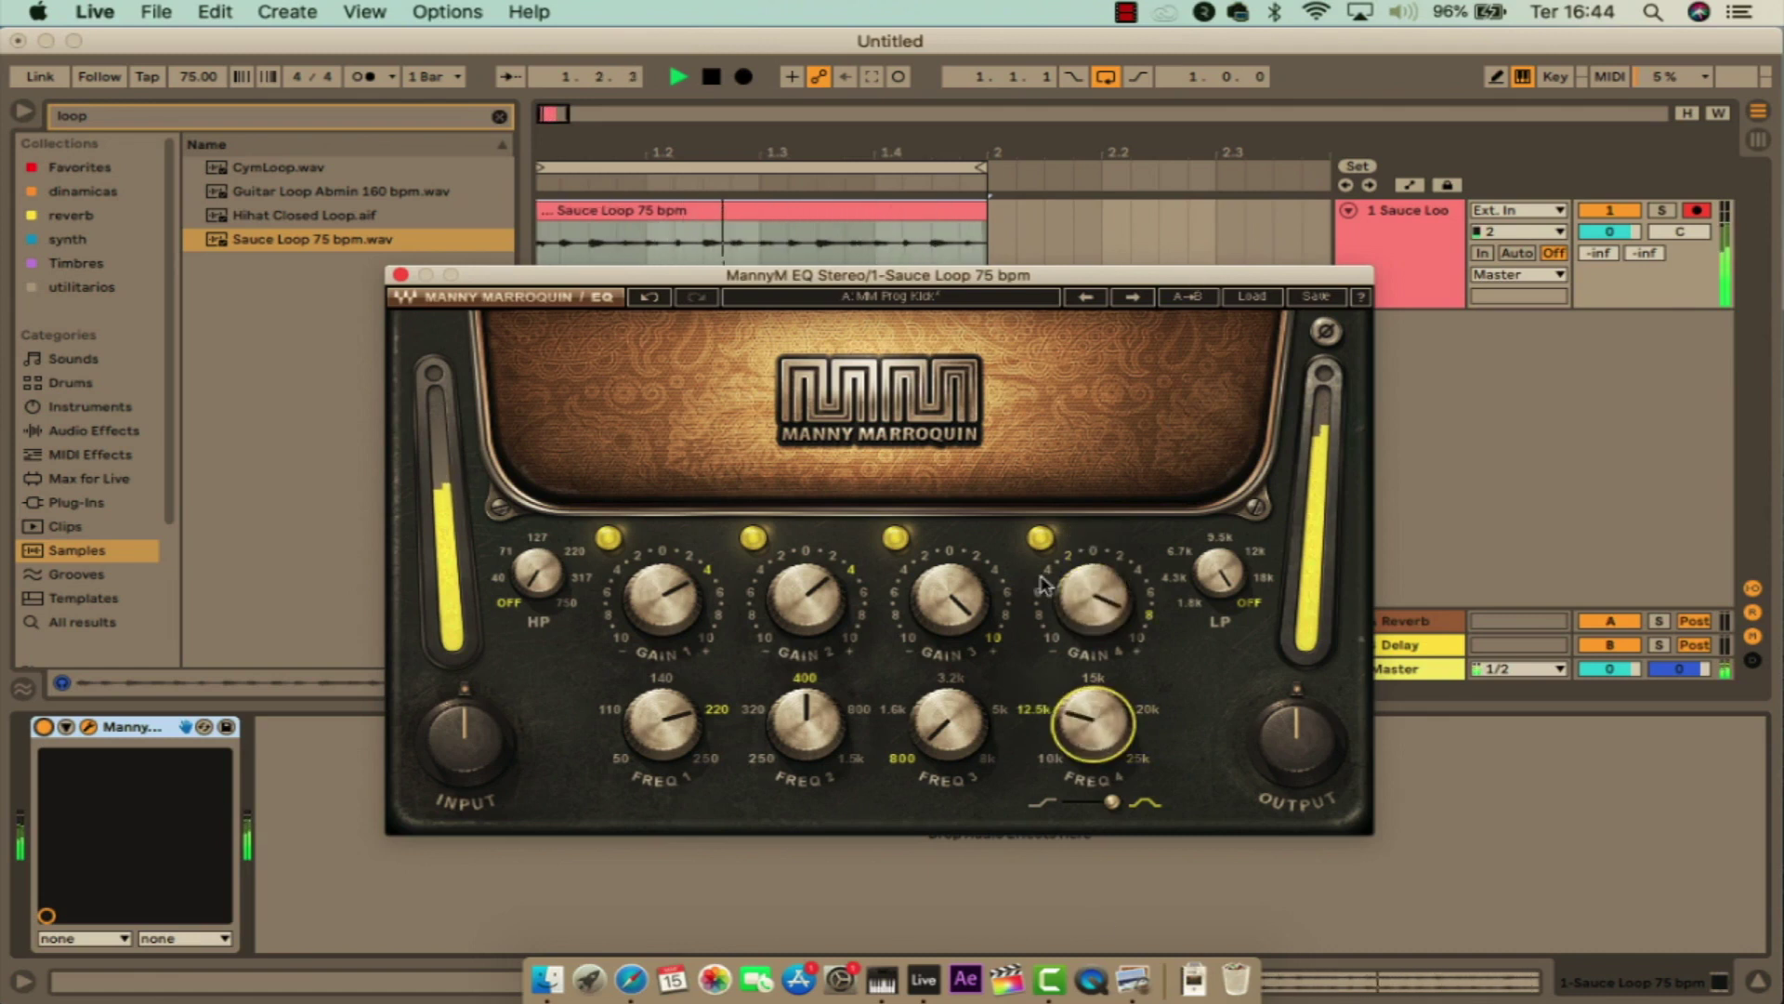
Set Freq 4 to 10k with Gain 4 near 0, and set Freq 3 to 5k
left_click_drag(1067, 731, 1079, 807)
left_click_drag(1080, 599, 1050, 637)
left_click_drag(952, 749, 953, 637)
double_click(962, 730)
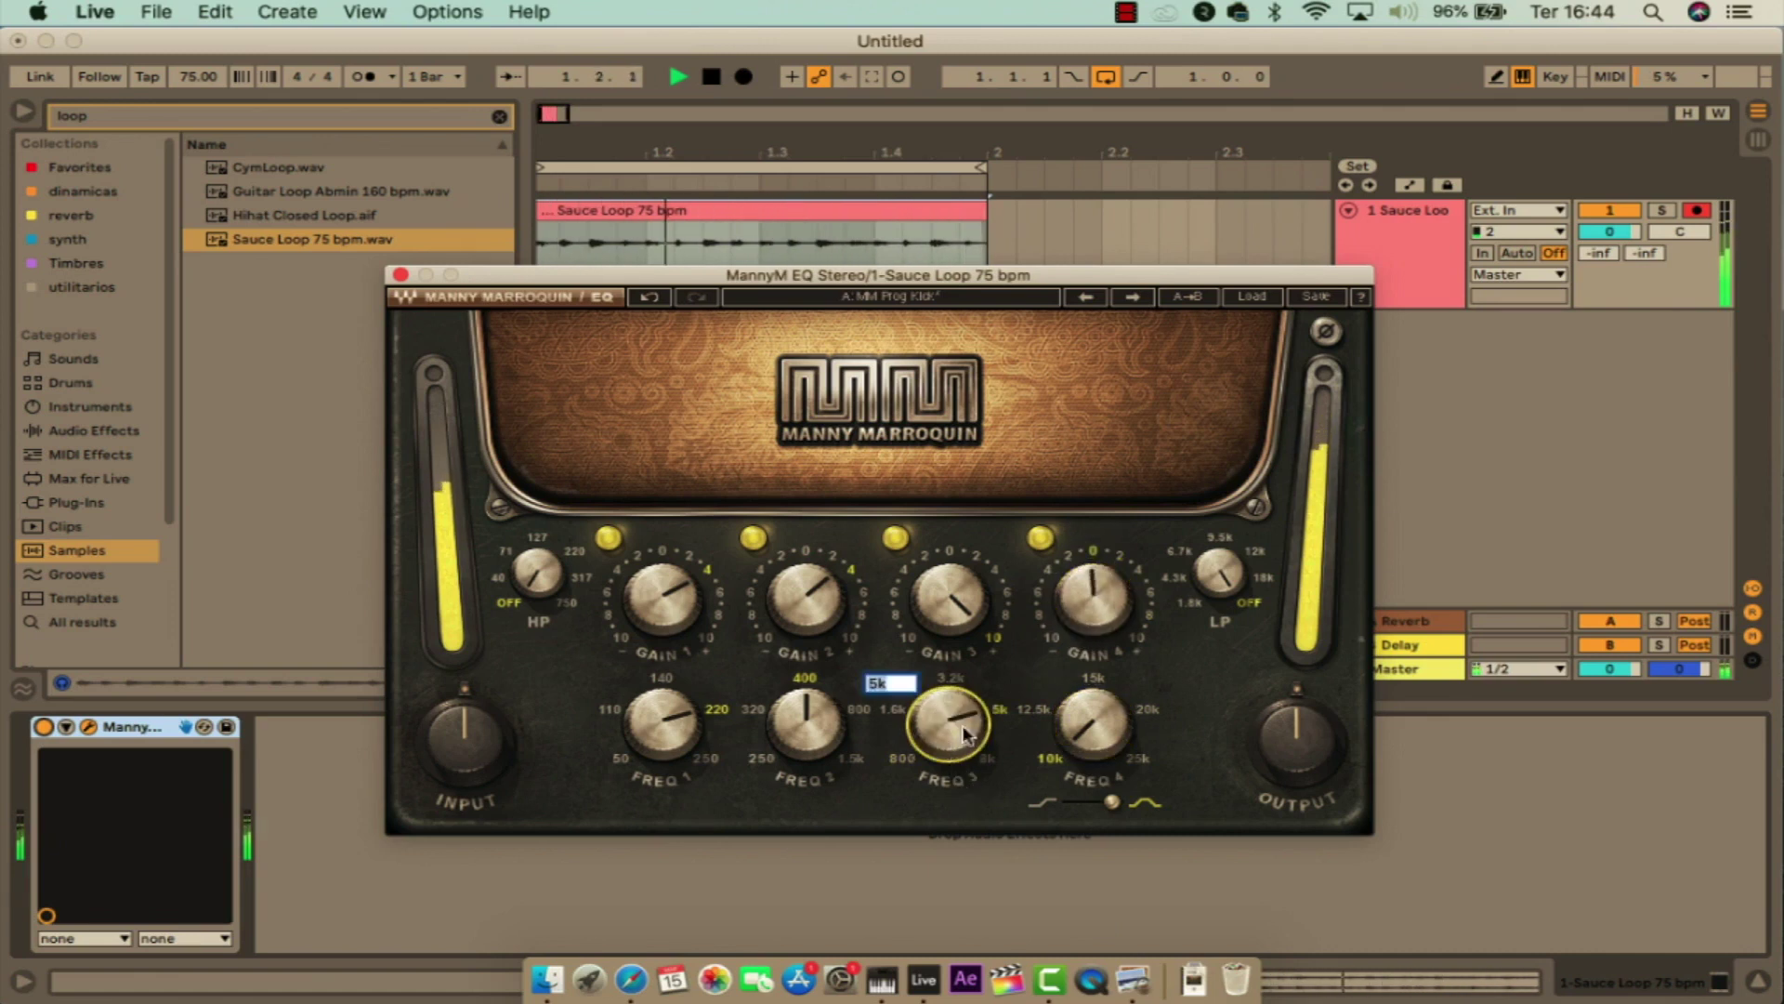
Lower Gain 3 to about 0 and Gain 2 to about 2, and stop the loop's playback
left_click(966, 615)
left_click_drag(964, 568, 964, 664)
key("space")
mouse_move(791, 285)
left_mouse_down()
mouse_move(793, 341)
mouse_move(790, 254)
left_mouse_up()
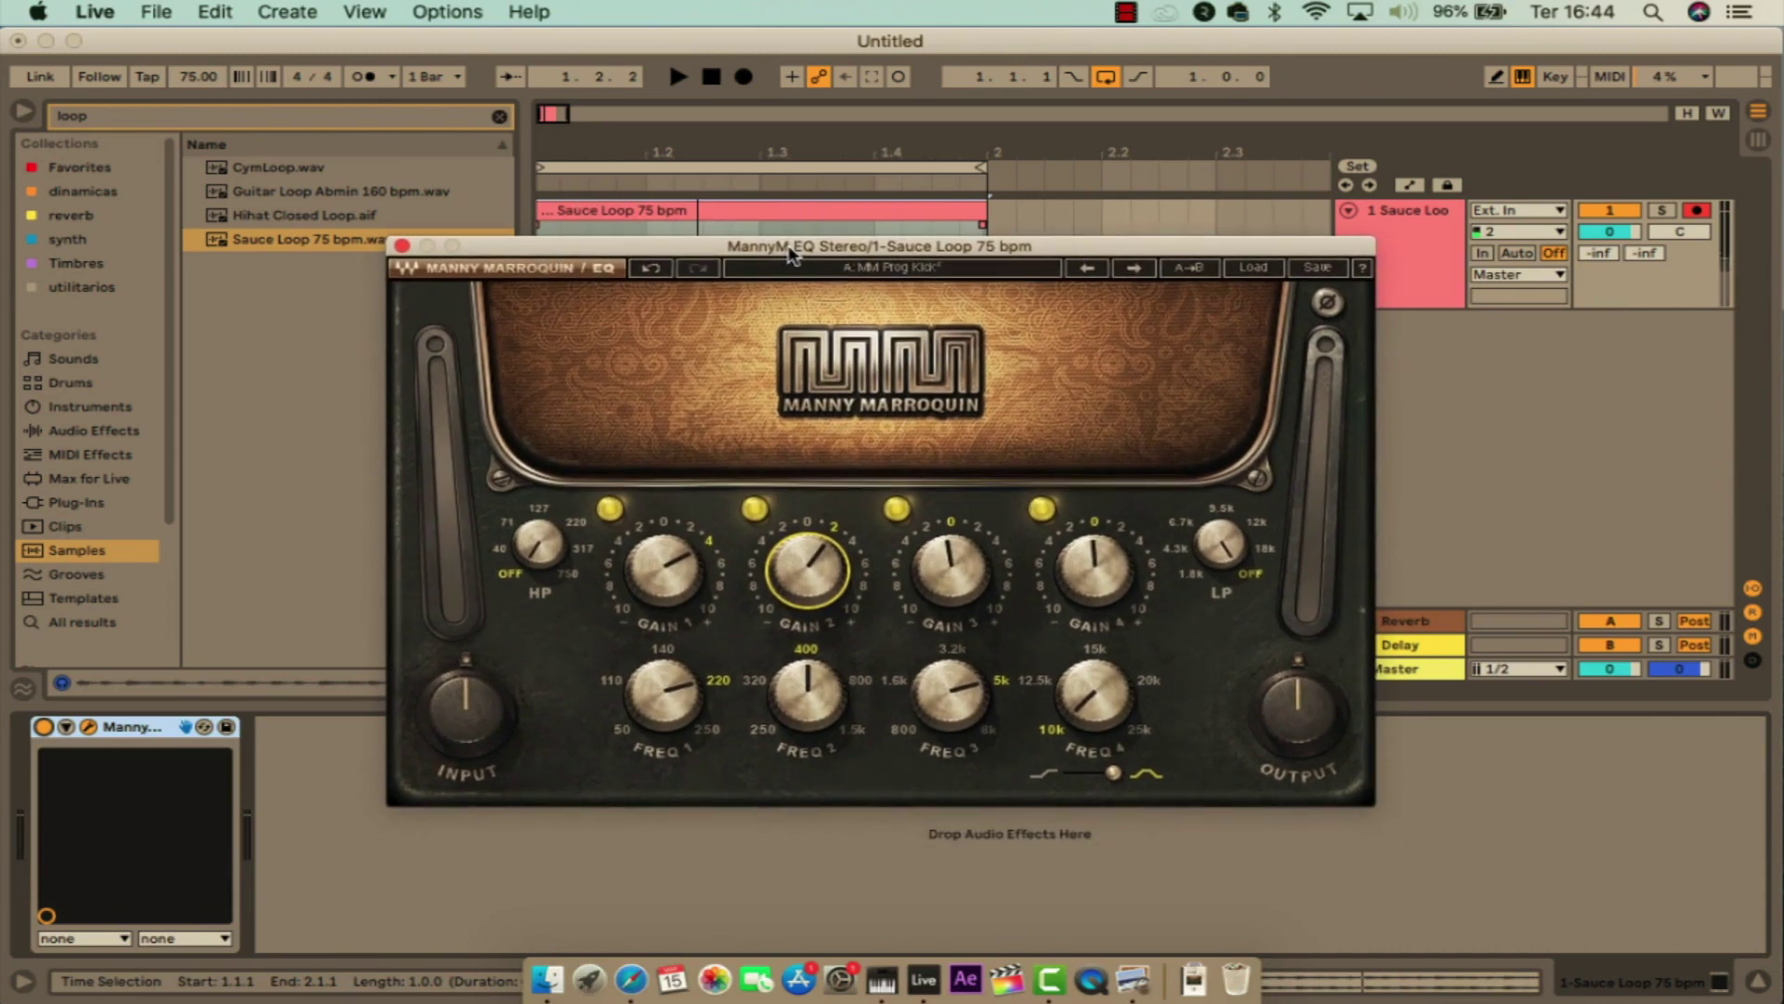